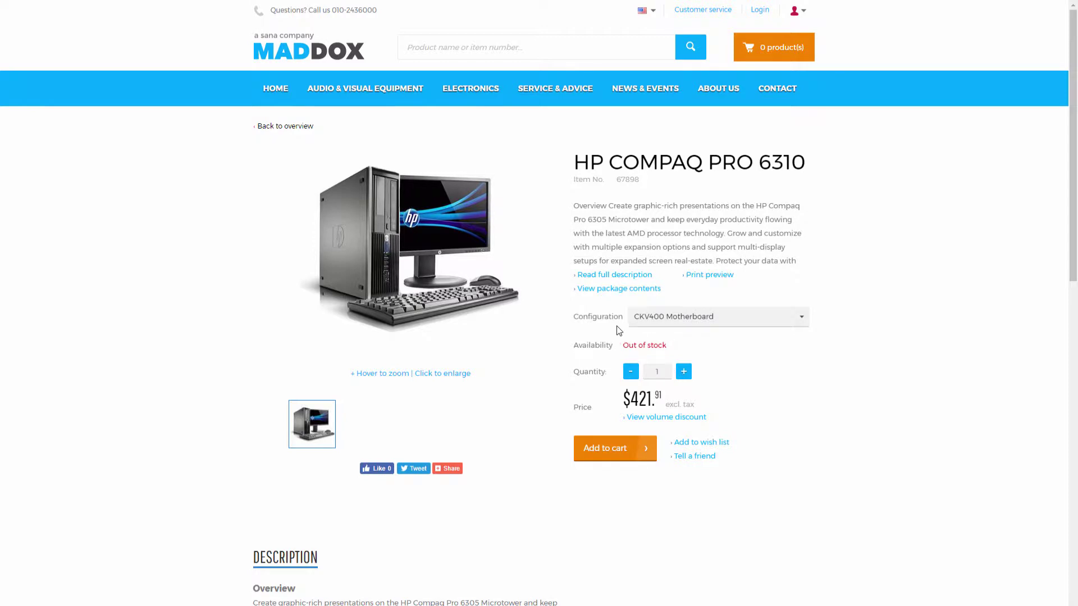
# - Switch the configuration to HP 703267-001 HDD, then to HP 703268-001 HDD, and view its package contents
pyautogui.click(753, 327)
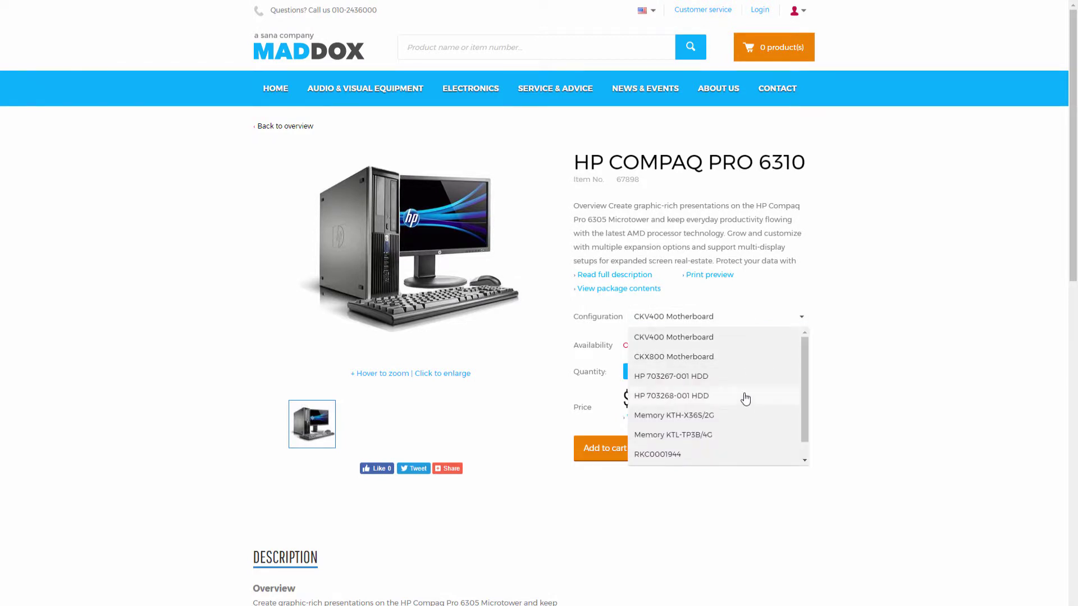
pyautogui.scroll(-1, 742, 415)
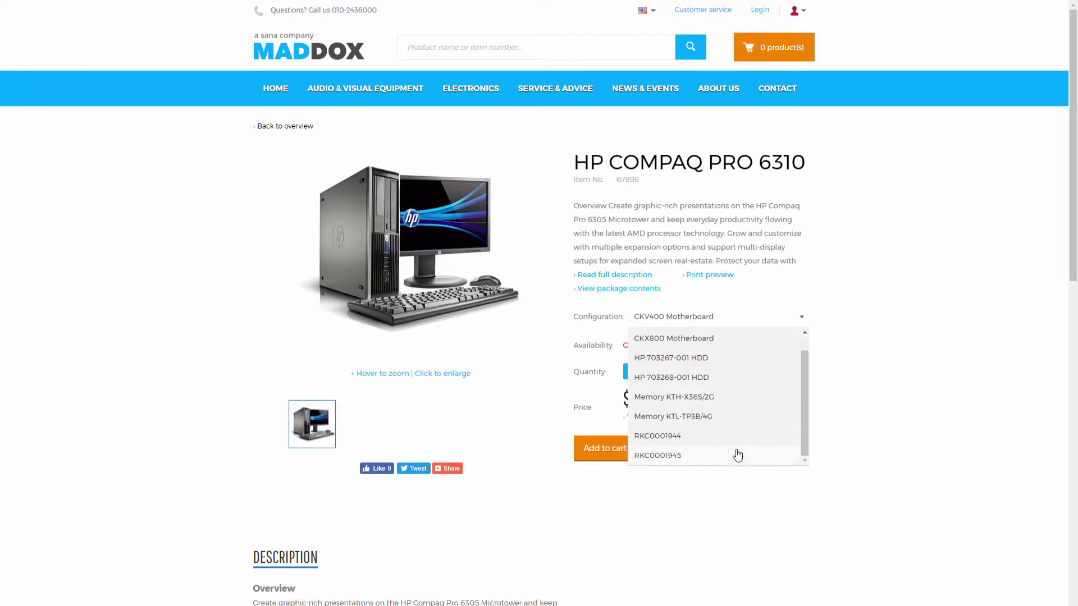
pyautogui.scroll(1, 738, 436)
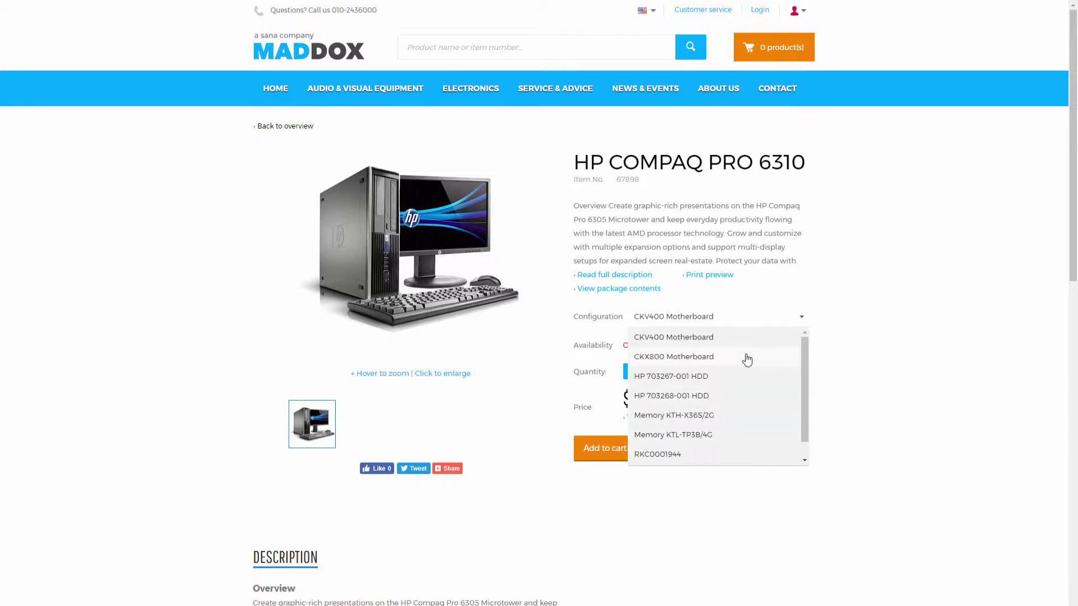
pyautogui.click(737, 376)
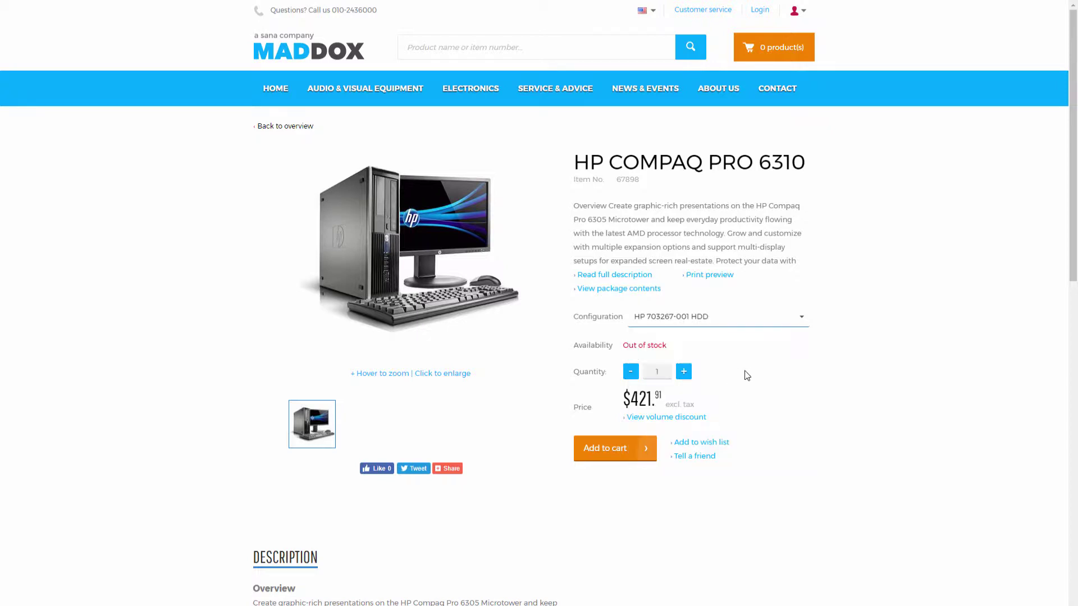
pyautogui.click(768, 321)
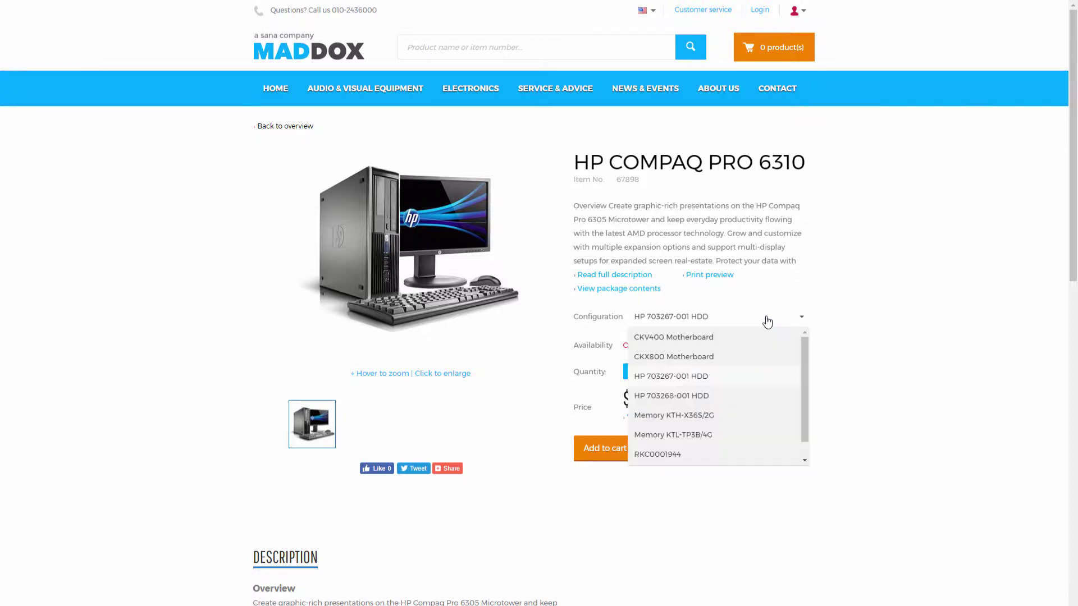
pyautogui.click(753, 397)
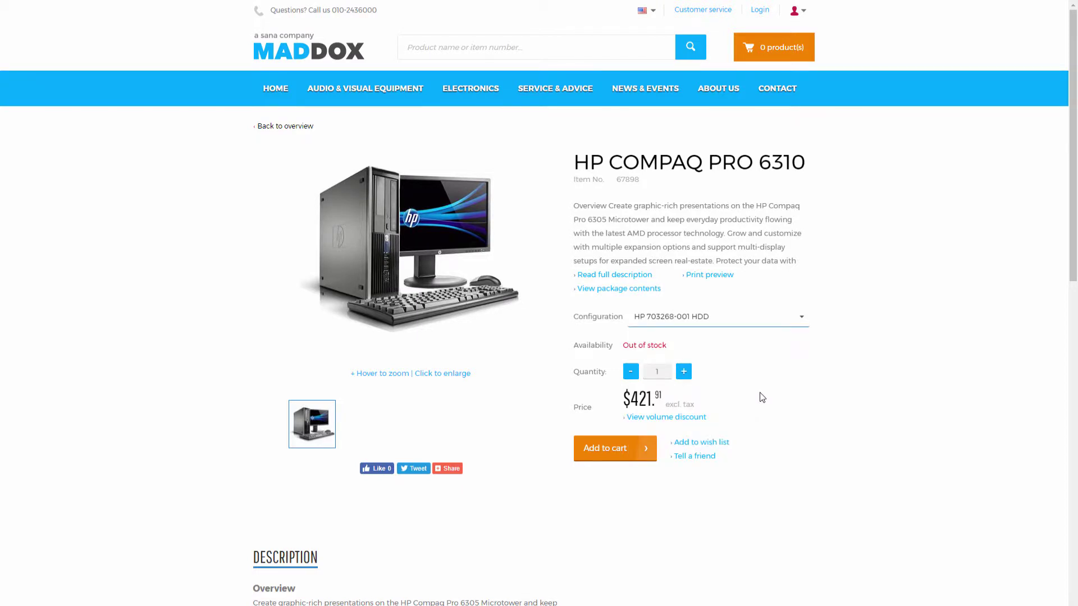
pyautogui.click(613, 289)
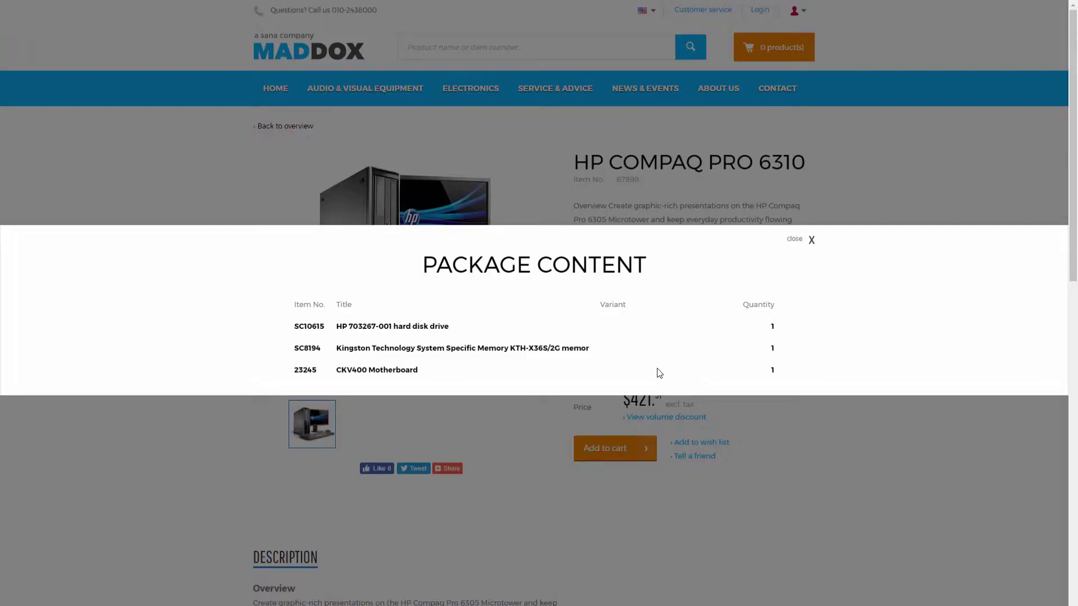
# - Check the package contents for the CKX800 Motherboard configuration, then switch to Dynamics 365
pyautogui.click(792, 242)
pyautogui.click(744, 320)
pyautogui.click(717, 357)
pyautogui.click(630, 289)
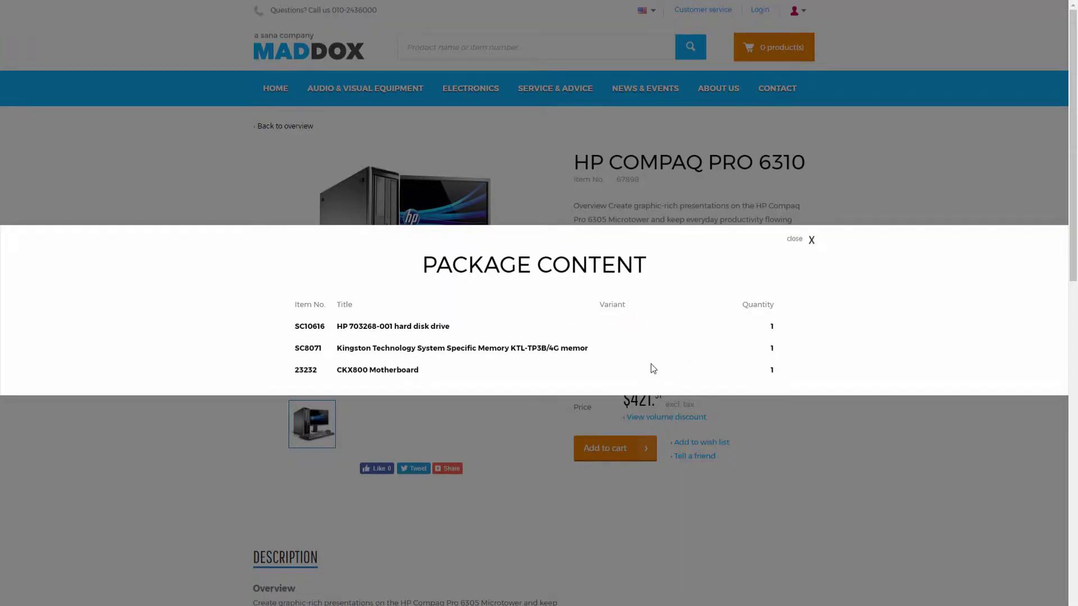
pyautogui.click(810, 240)
pyautogui.click(747, 318)
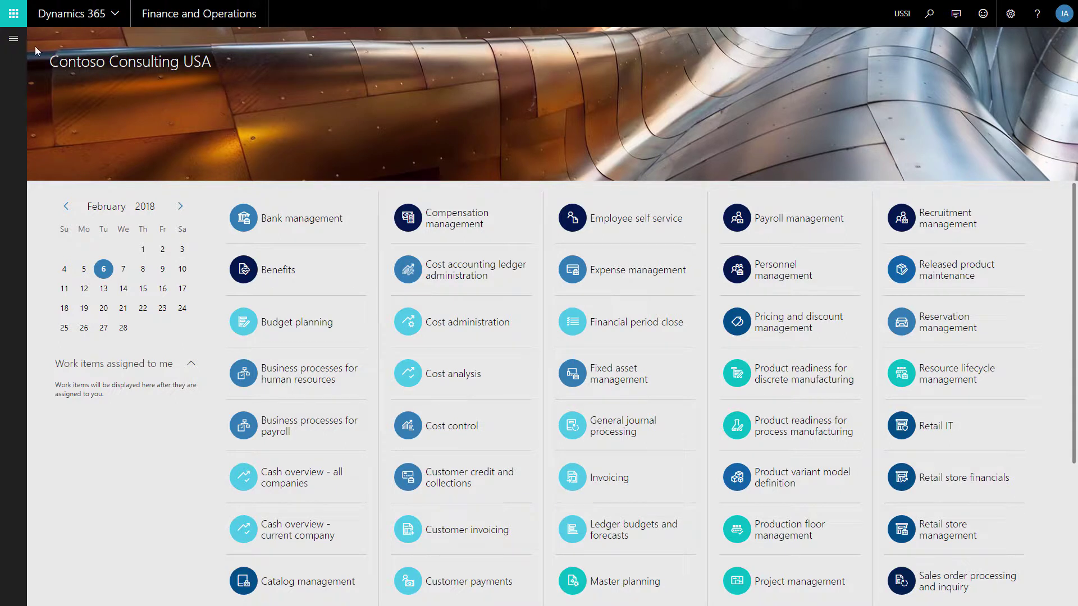
# - Go to Retail > Products and categories > Product kits and start a new product kit
pyautogui.click(14, 38)
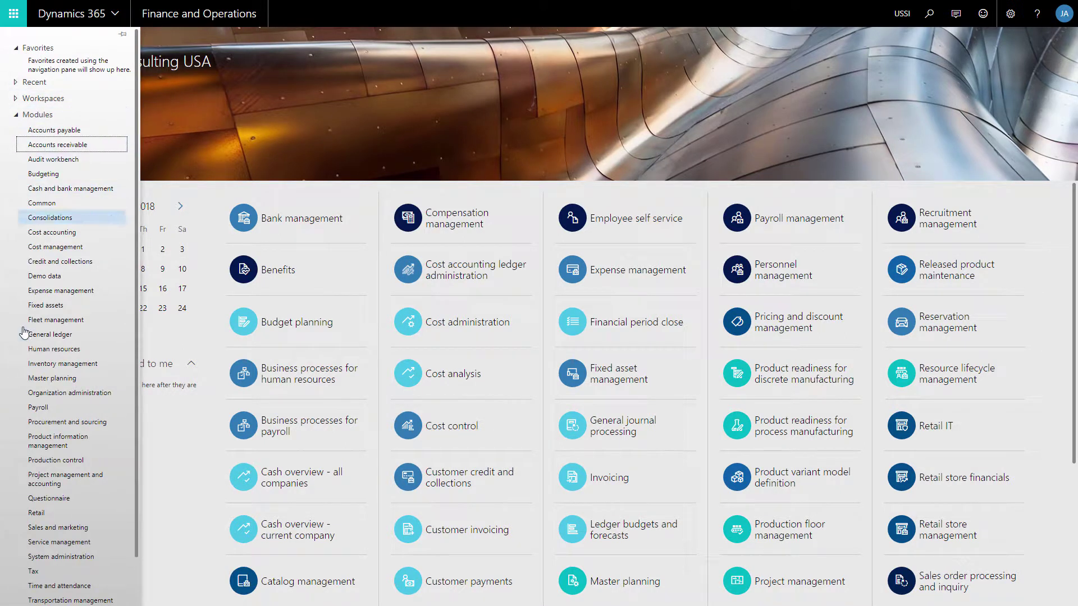
pyautogui.click(56, 514)
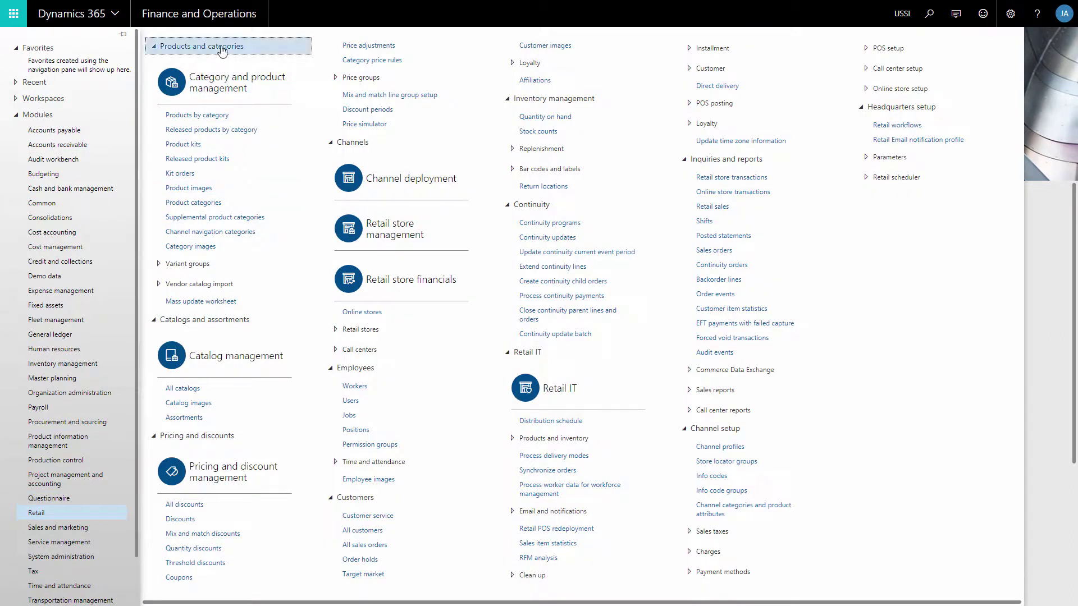
pyautogui.press('Escape')
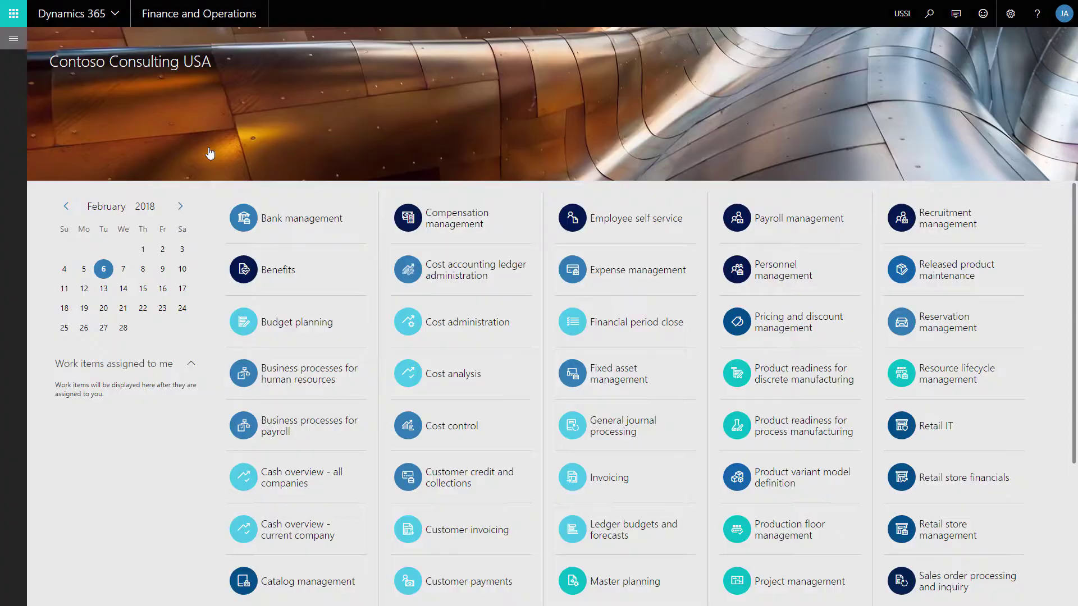
pyautogui.click(52, 38)
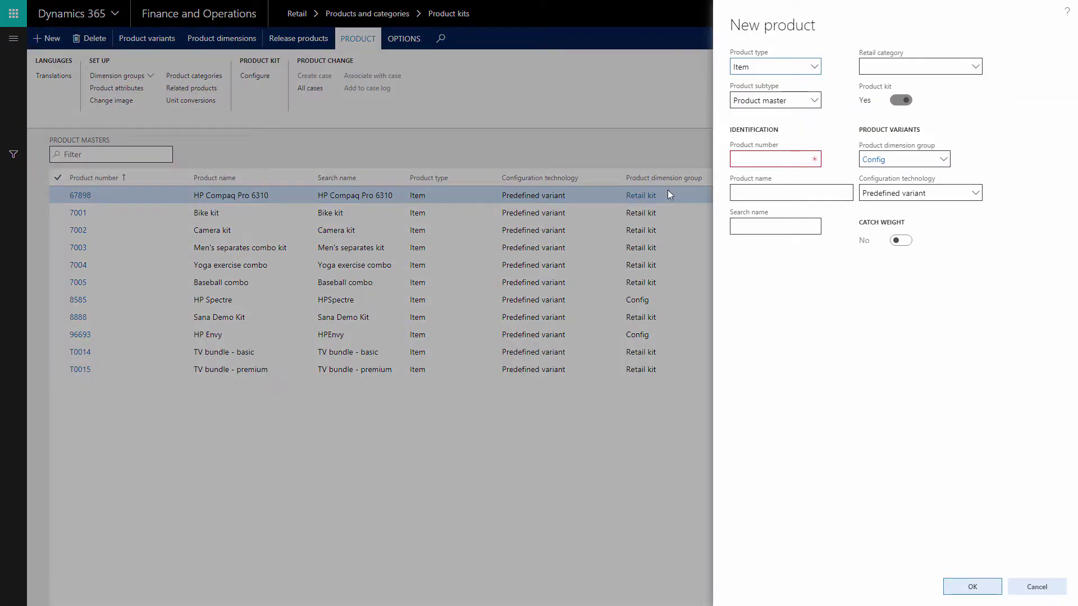
# - Create kit 453498 'Some product kit' with the Retail kit dimension group, then open Configure
pyautogui.click(735, 160)
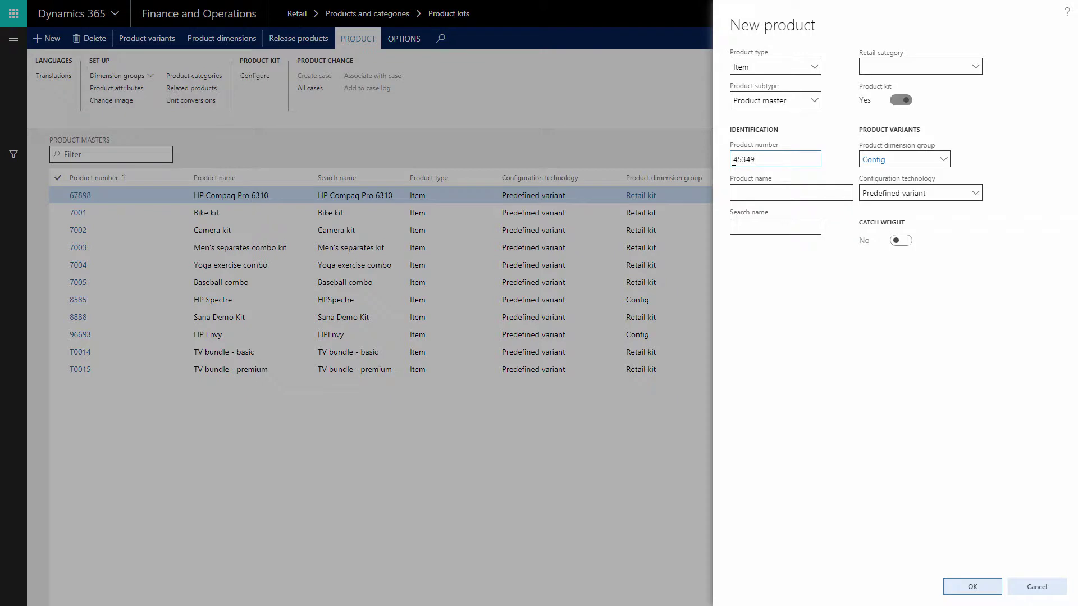
pyautogui.press('Tab')
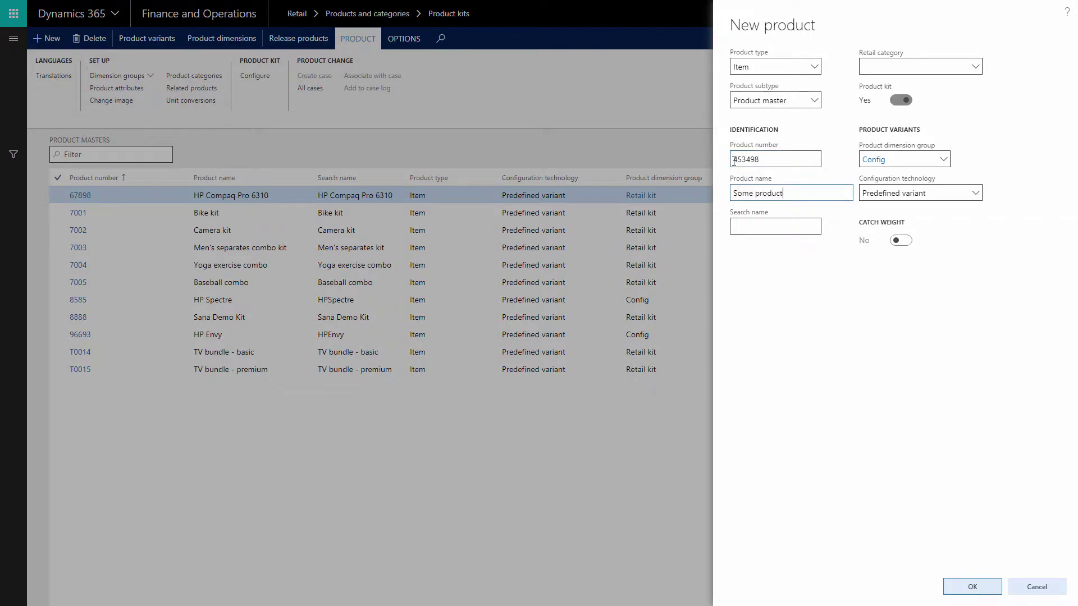
pyautogui.hotkey('ctrl', 'shift', 'Left')
pyautogui.hotkey('ctrl', 'shift', 'Left')
pyautogui.hotkey('ctrl', 'c')
pyautogui.press('Tab')
pyautogui.hotkey('ctrl', 'v')
pyautogui.click(944, 161)
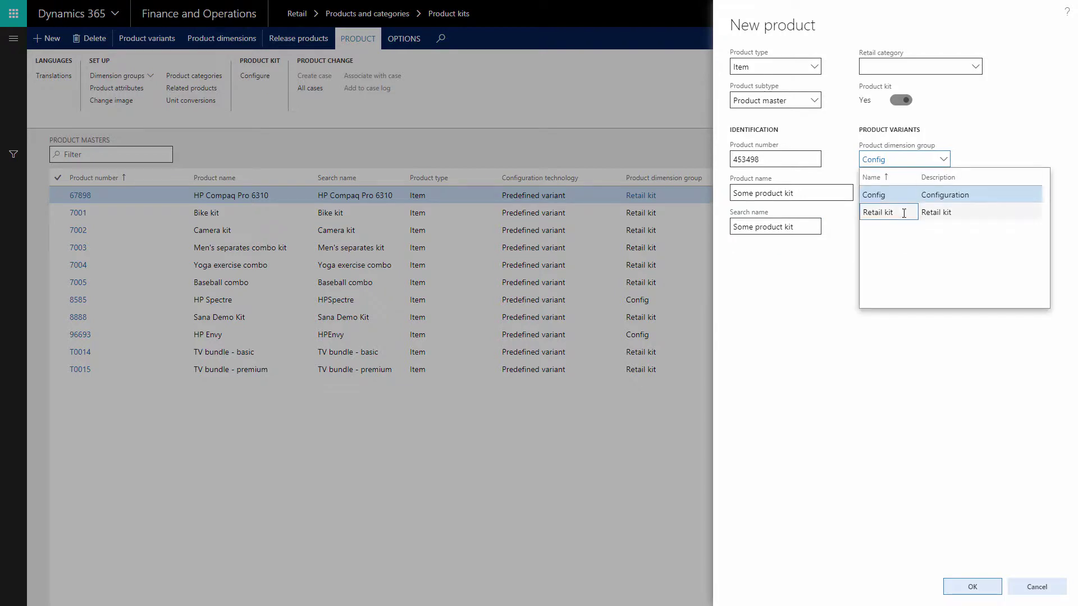
pyautogui.click(904, 212)
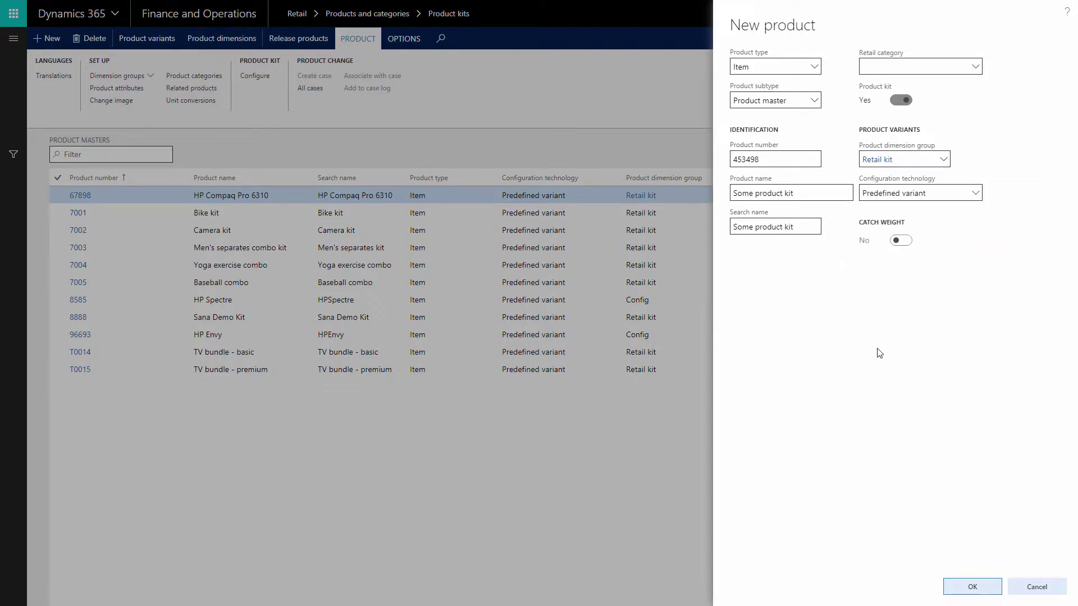
pyautogui.click(977, 589)
pyautogui.click(349, 76)
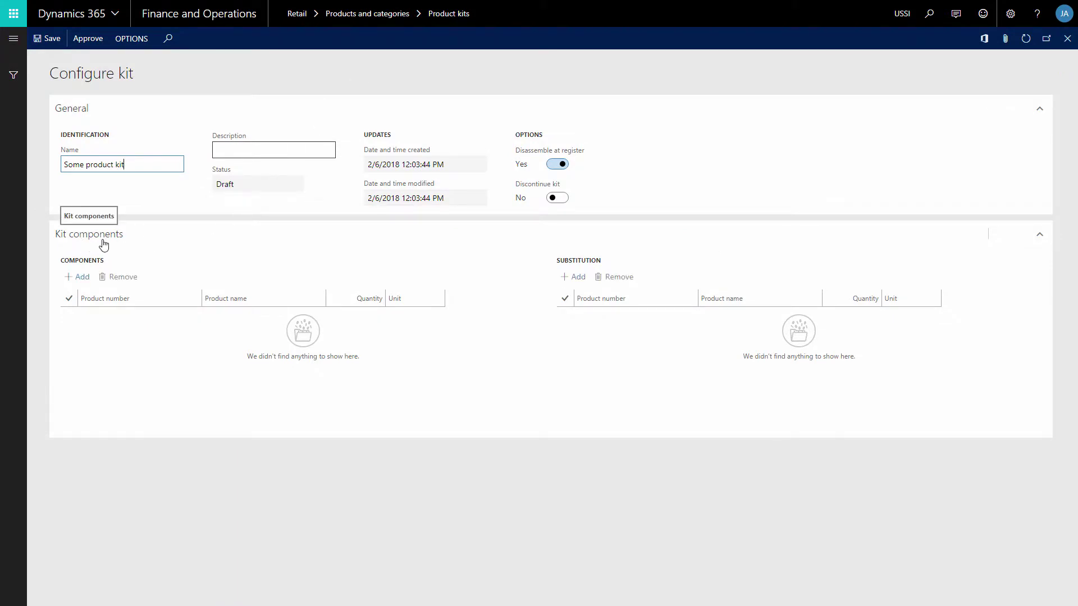
# - Add SC8194 and SC10616 from Electronics > Computers as kit components
pyautogui.click(83, 279)
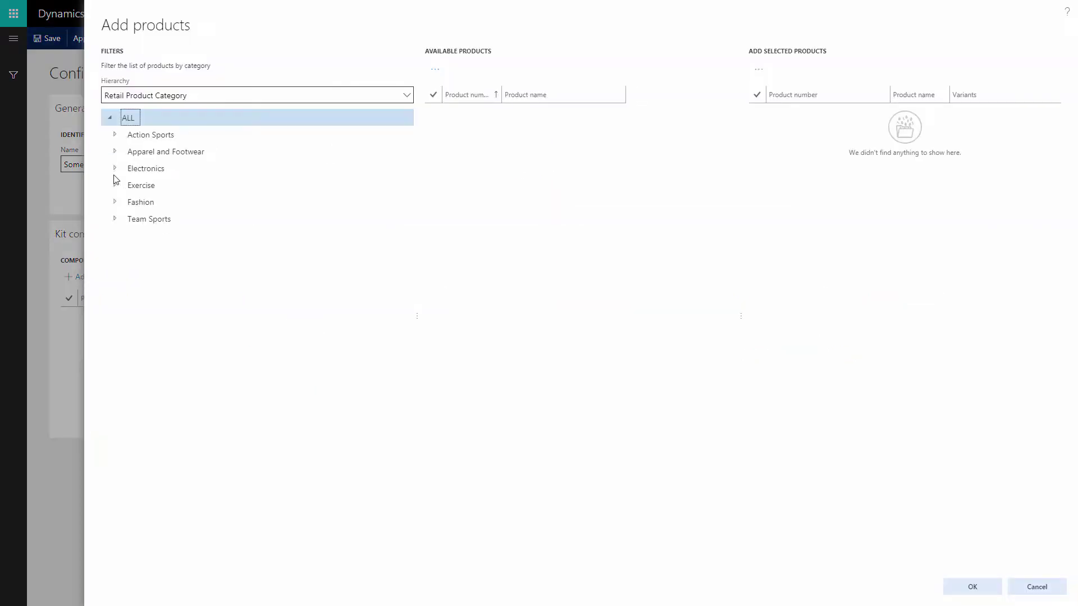
pyautogui.click(115, 169)
pyautogui.click(163, 222)
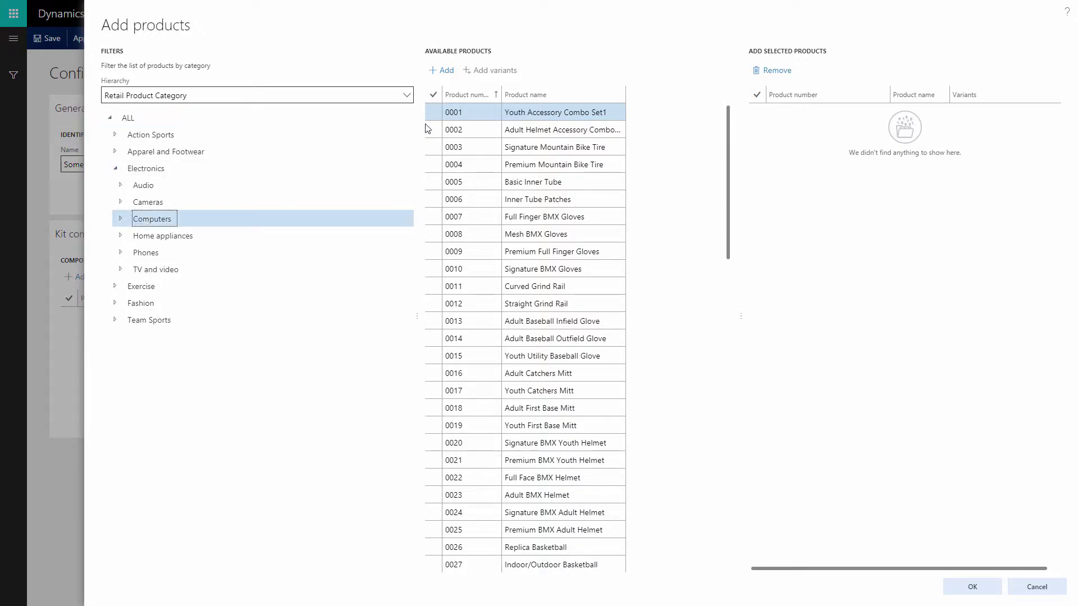
pyautogui.click(495, 95)
pyautogui.click(480, 138)
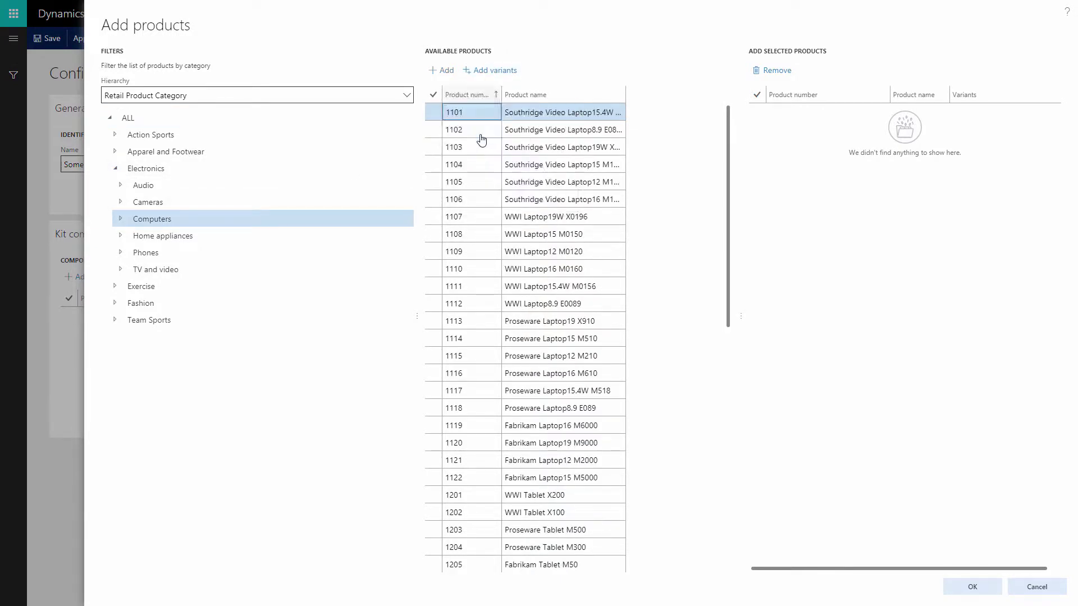
pyautogui.click(432, 113)
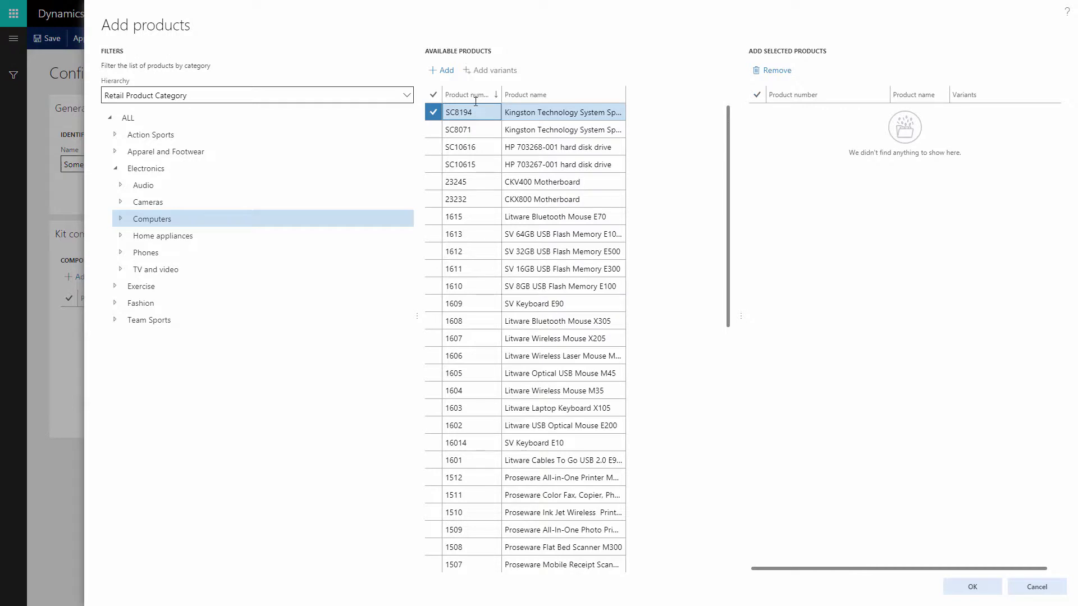
pyautogui.click(447, 70)
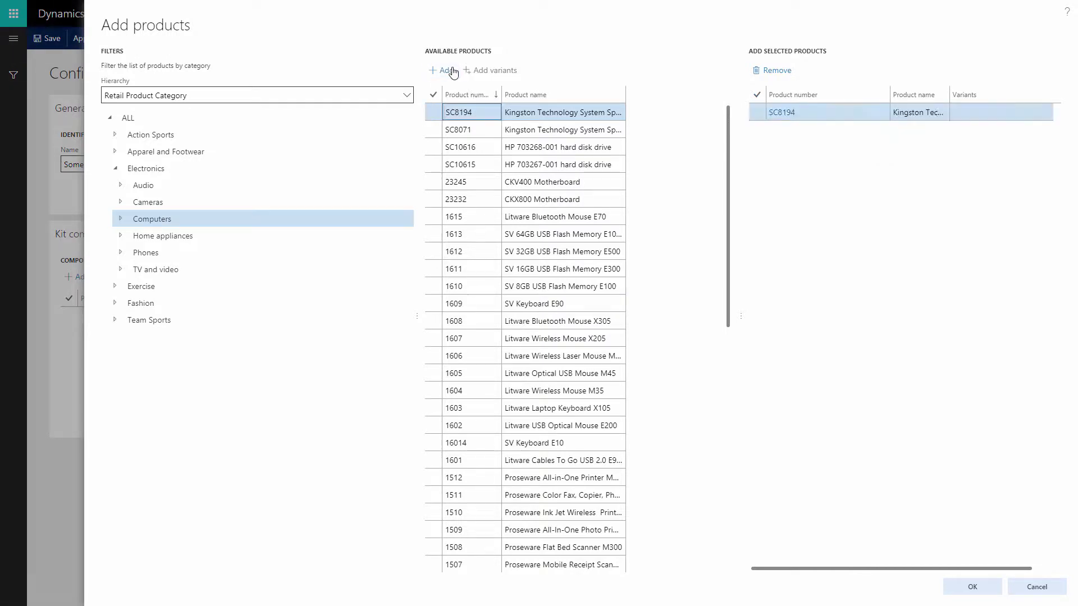
pyautogui.click(433, 147)
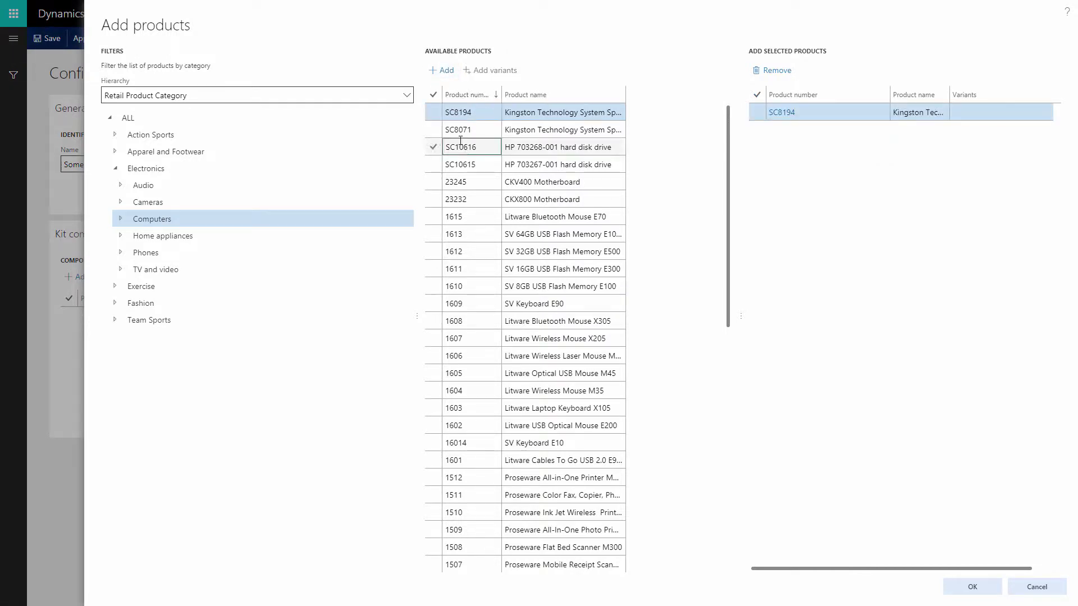
pyautogui.click(447, 70)
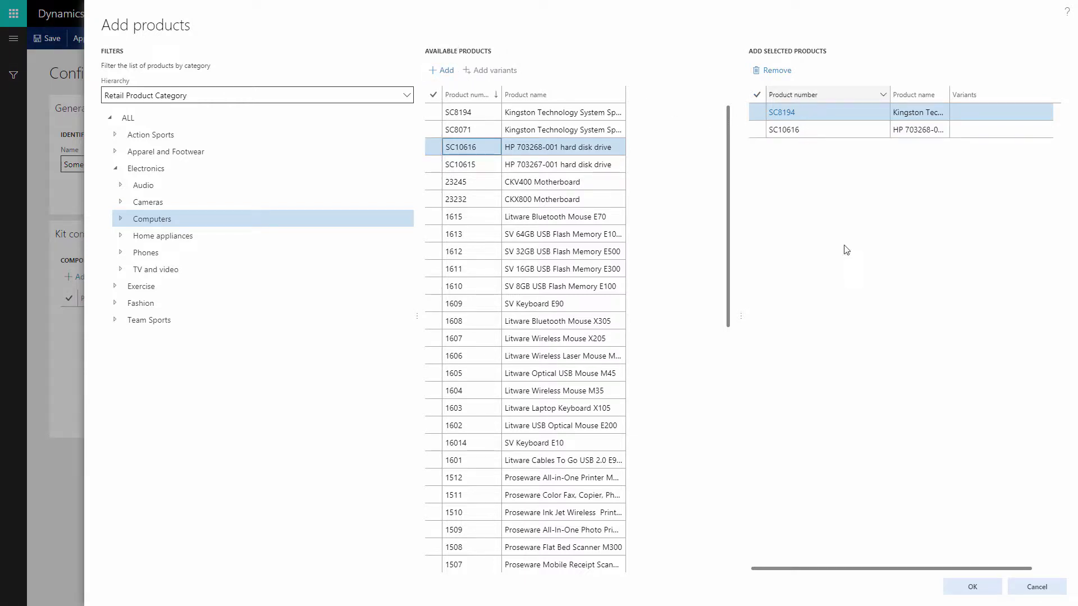
pyautogui.click(972, 585)
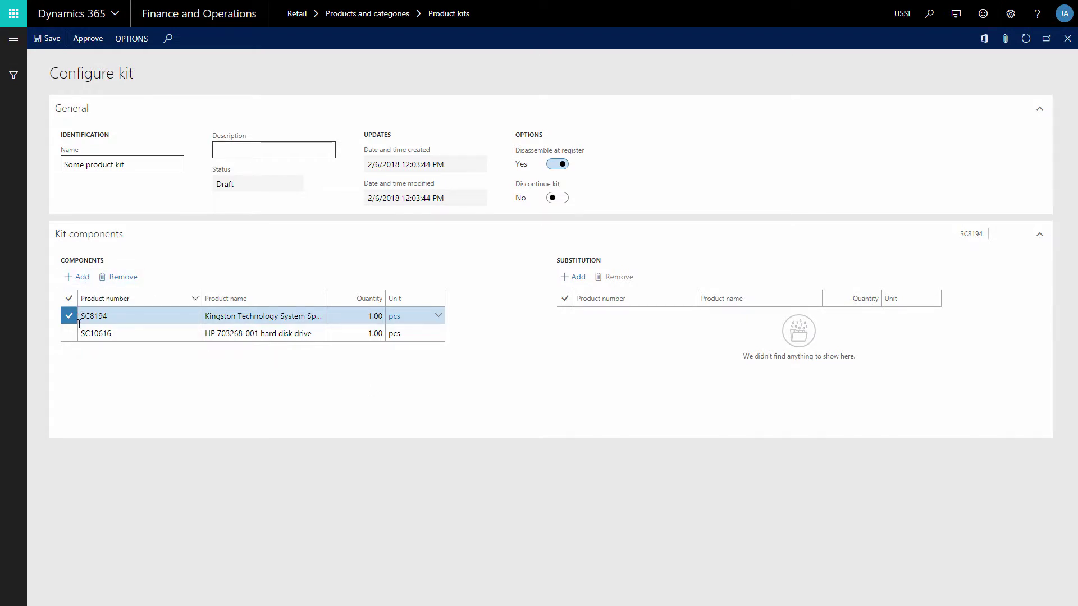
# - Keep both components' quantity at 1.00 and unit at pcs
pyautogui.click(364, 317)
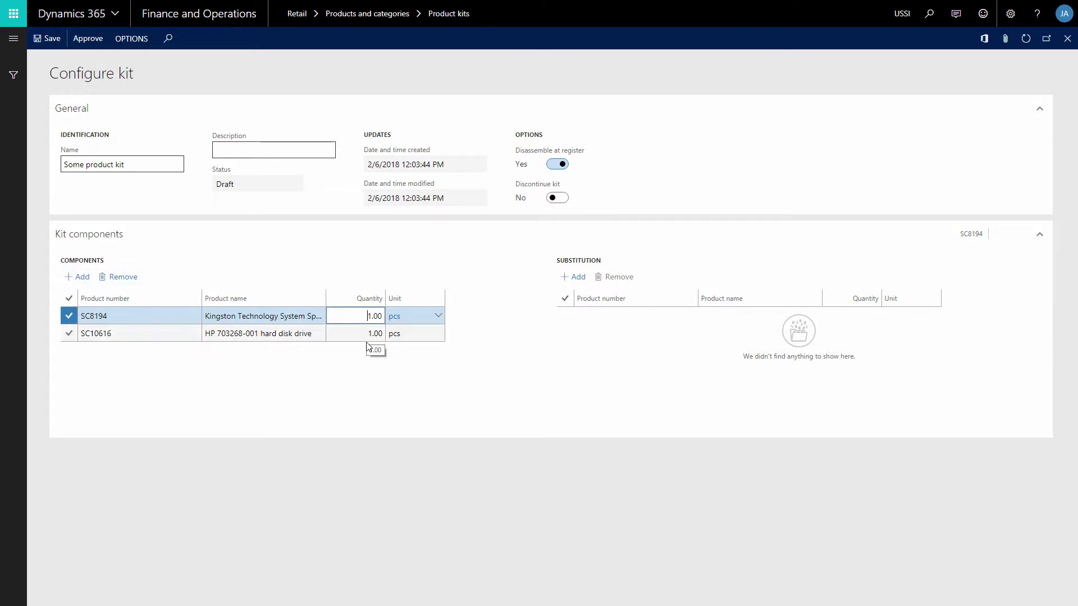
pyautogui.click(369, 337)
pyautogui.keyDown('shift'); pyautogui.click(418, 316); pyautogui.keyUp('shift')
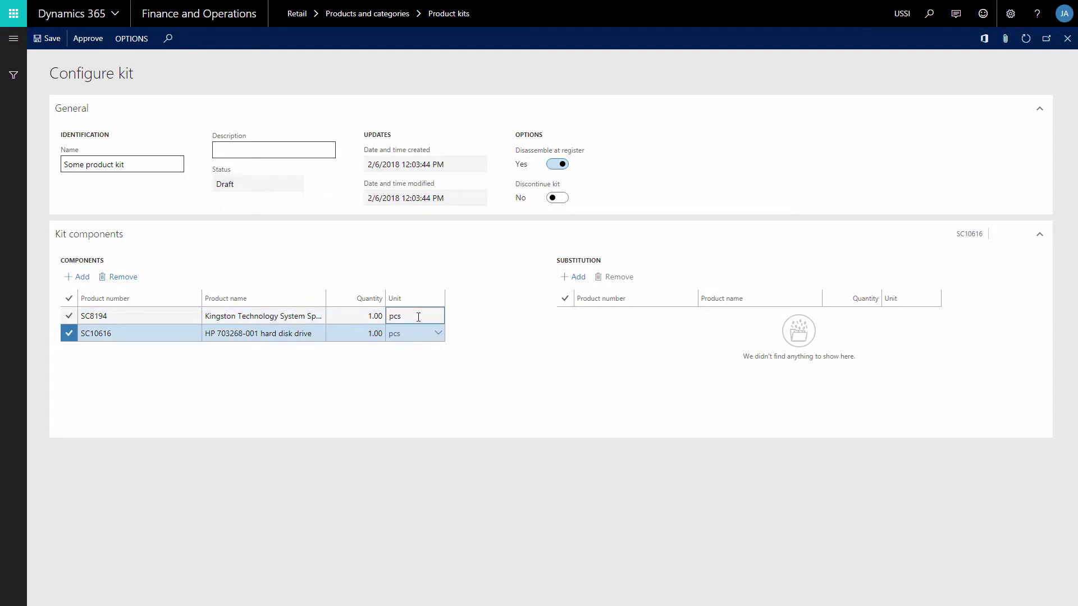
pyautogui.click(417, 334)
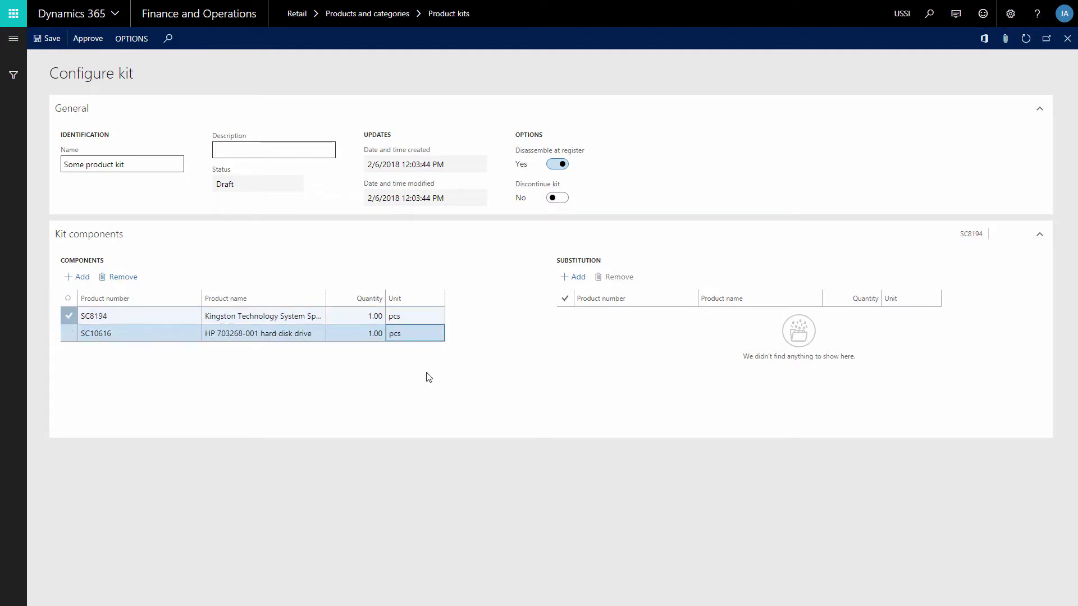
pyautogui.click(428, 377)
# - Add SC8071 from Electronics > Computers as the substitute for component SC8194
pyautogui.click(174, 318)
pyautogui.click(575, 287)
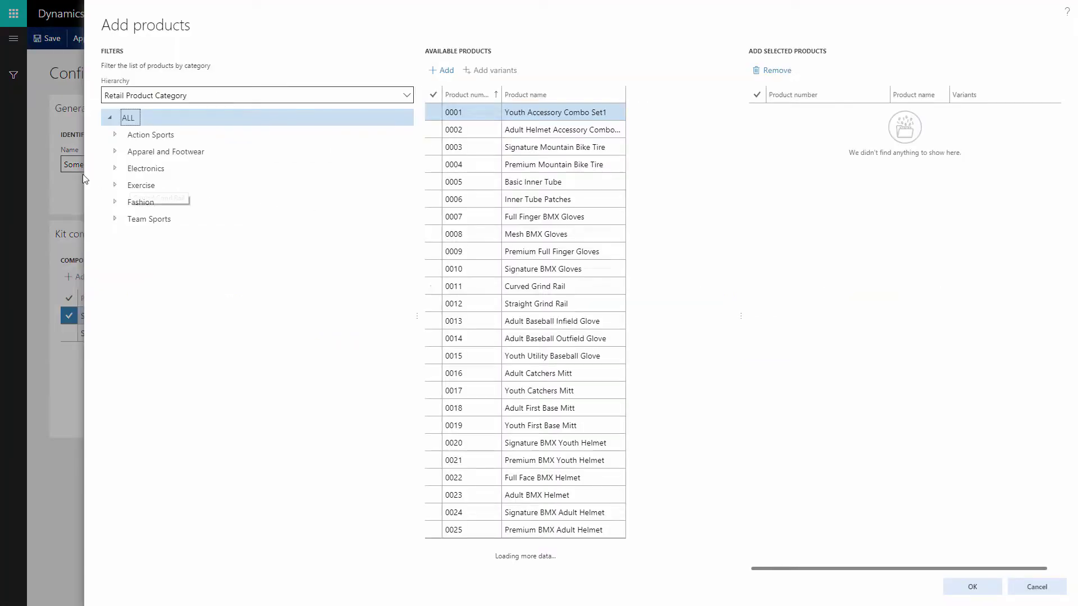
pyautogui.click(115, 169)
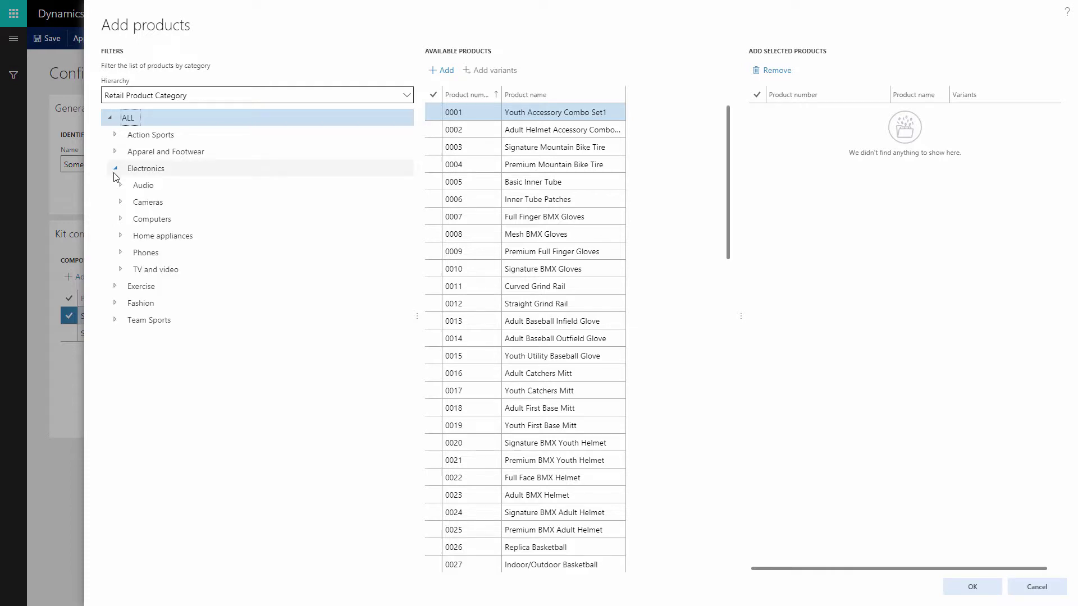
pyautogui.click(151, 219)
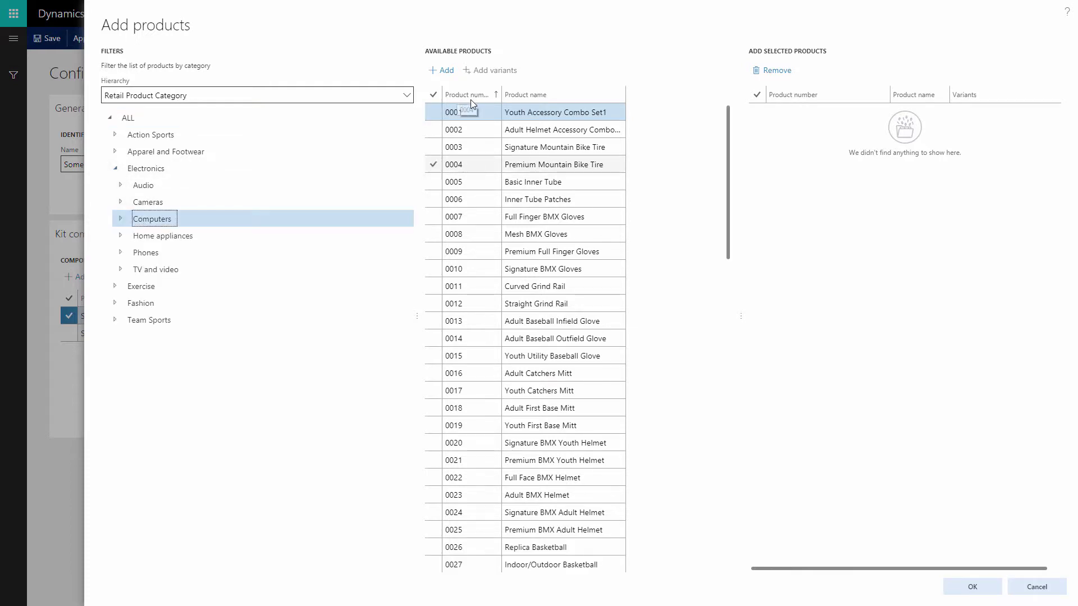
pyautogui.click(493, 95)
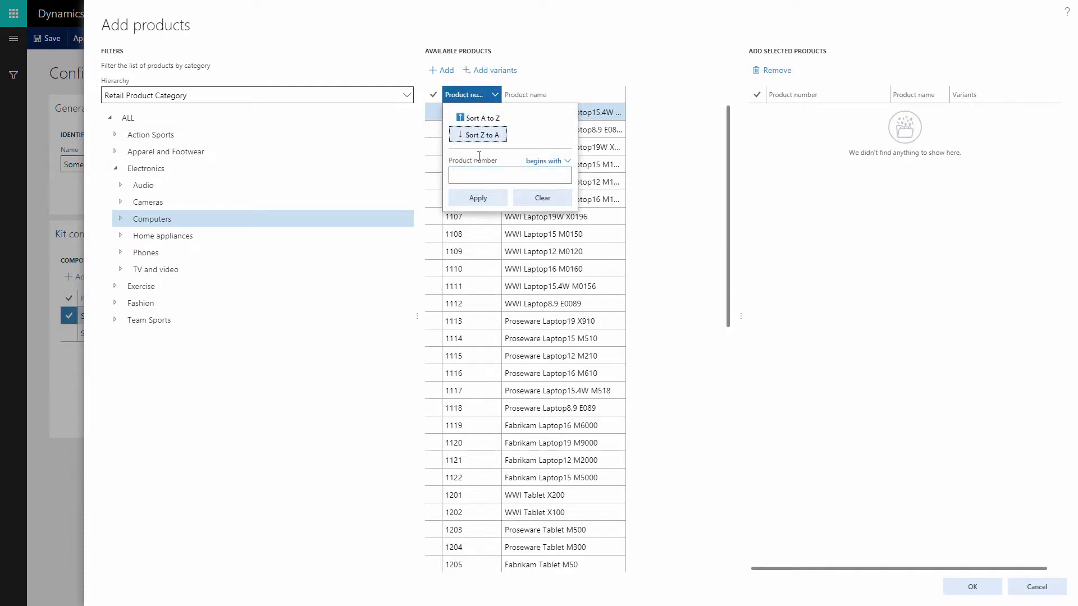
pyautogui.click(480, 135)
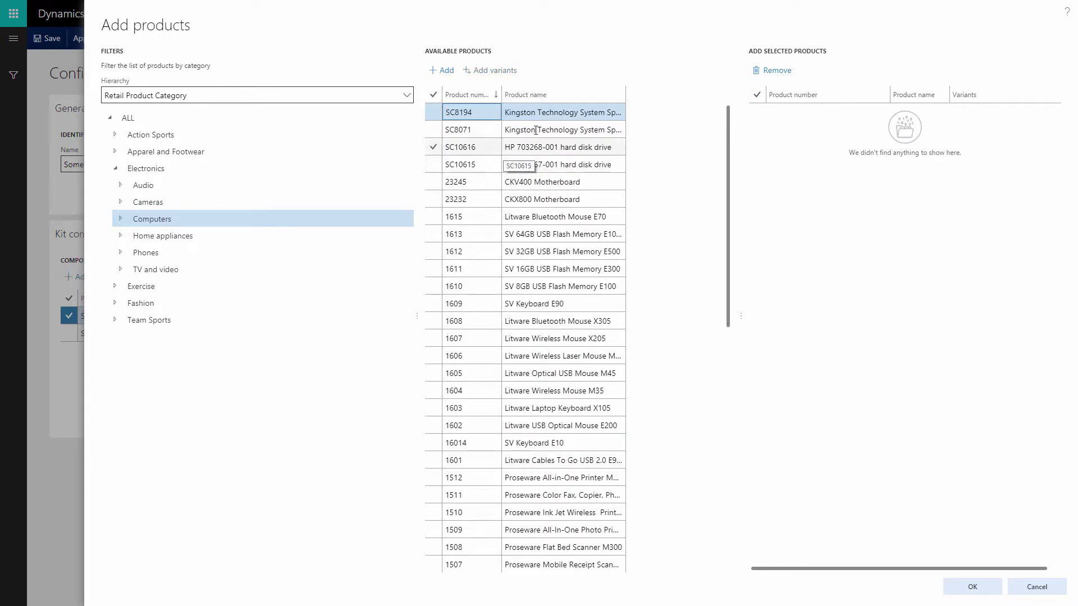
pyautogui.click(530, 129)
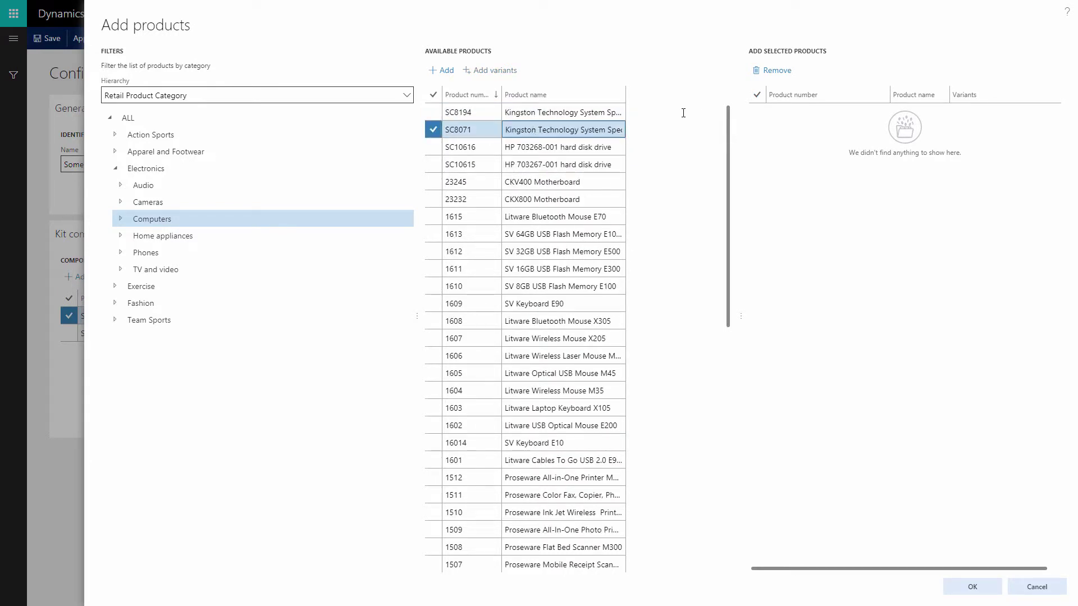
pyautogui.click(441, 70)
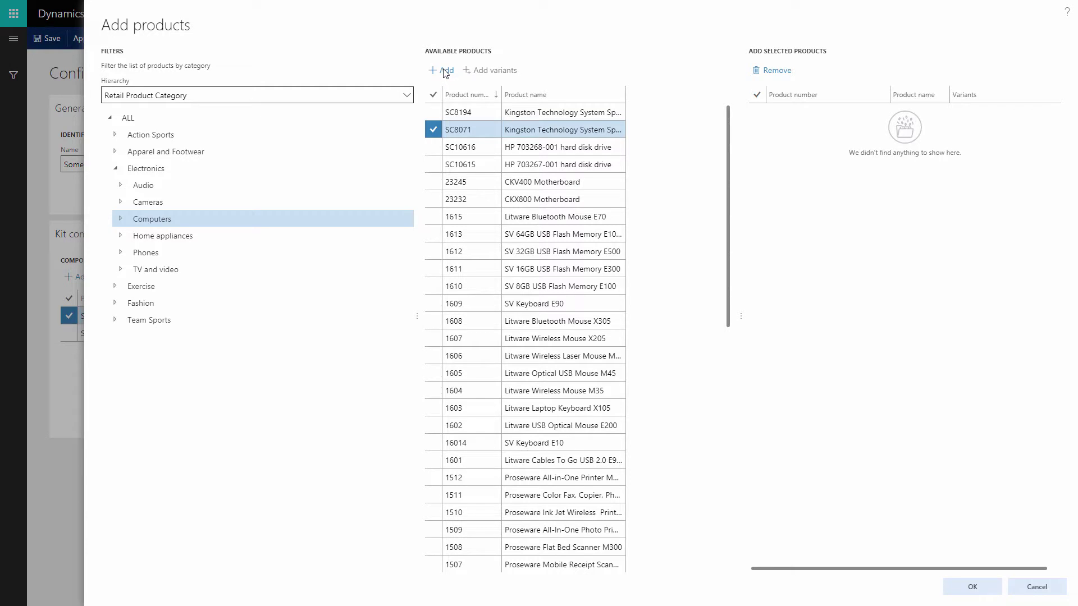
pyautogui.click(969, 586)
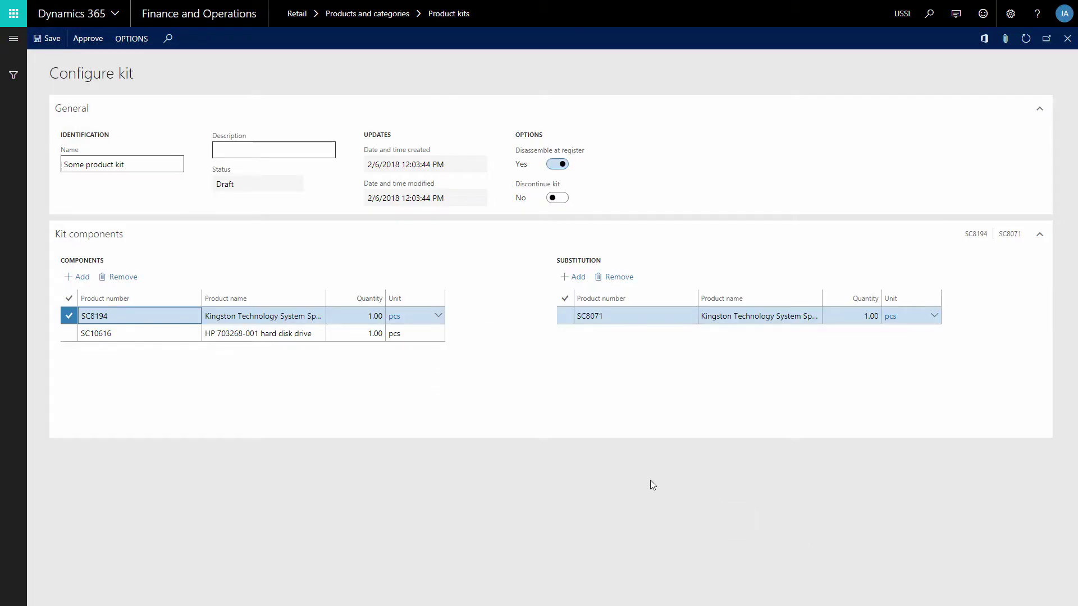
# - Add SC10615 as the substitute for component SC10616 and verify both substitutes
pyautogui.click(229, 315)
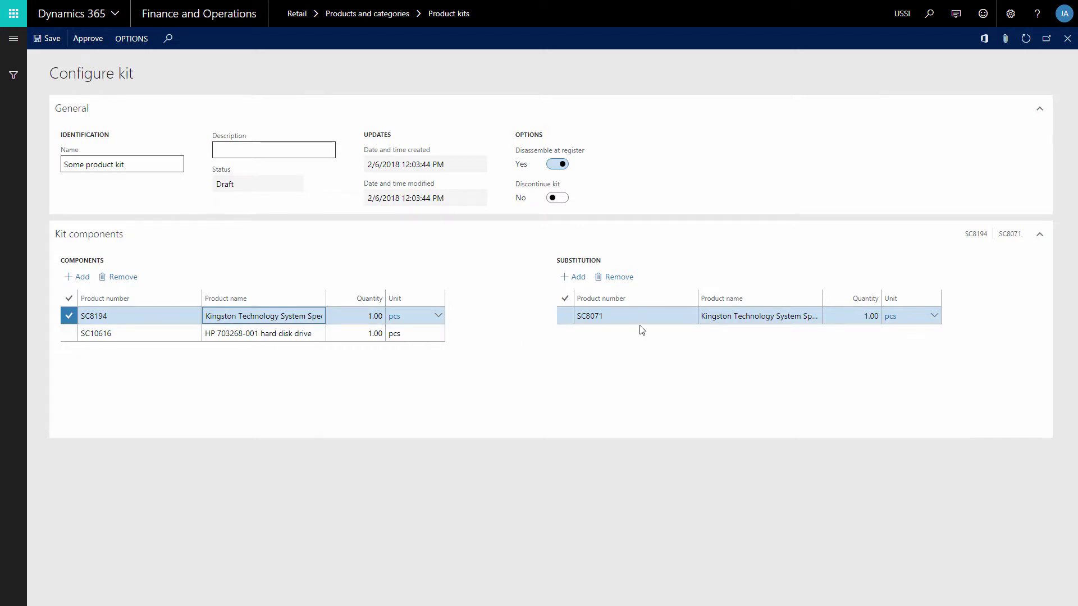
pyautogui.click(228, 334)
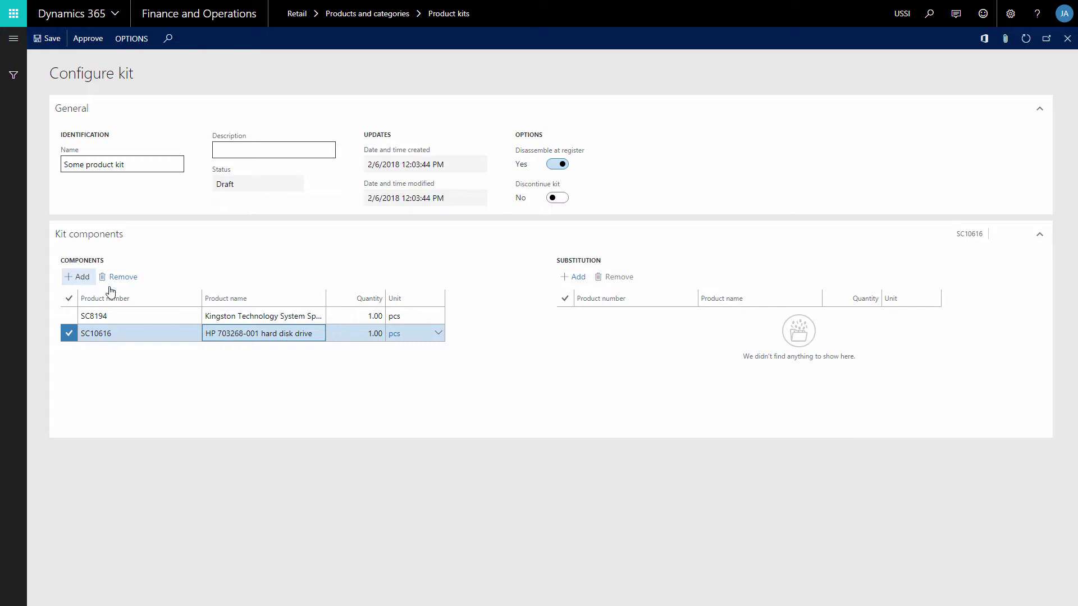
pyautogui.click(574, 277)
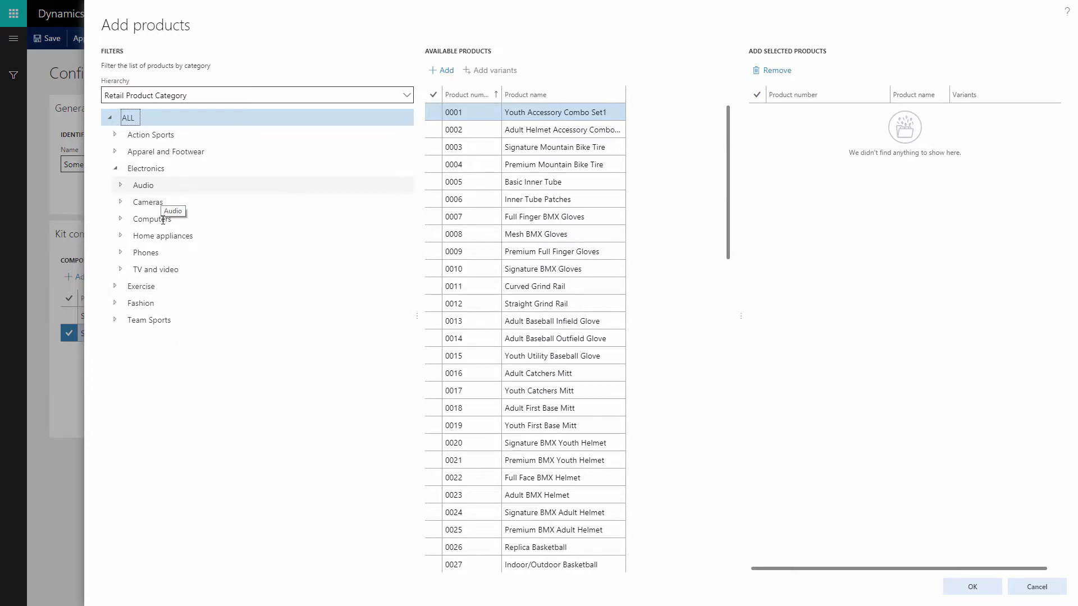
pyautogui.click(161, 219)
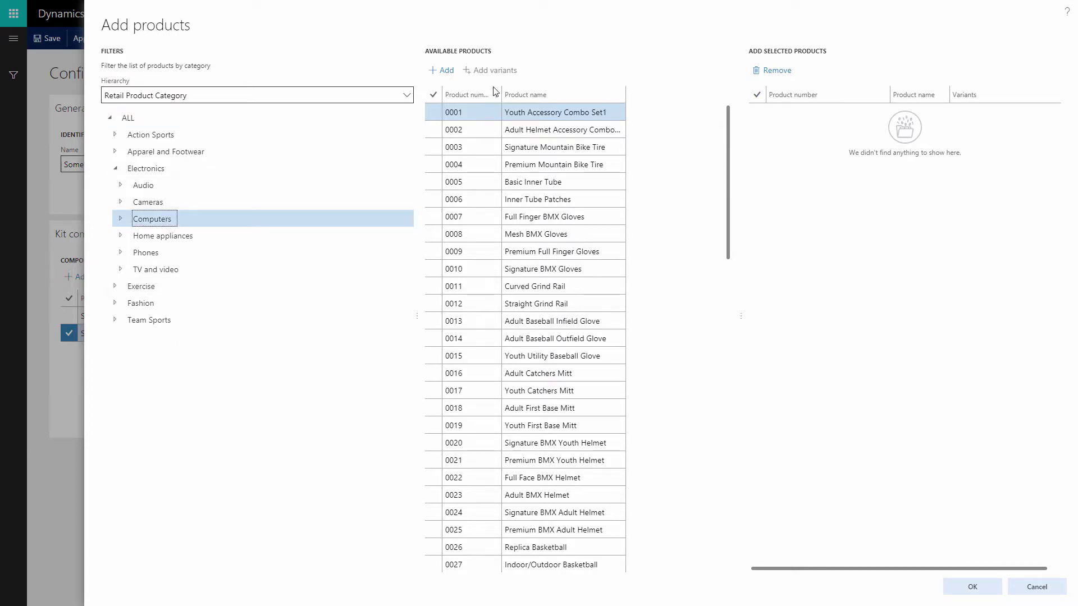
pyautogui.click(471, 94)
pyautogui.click(476, 136)
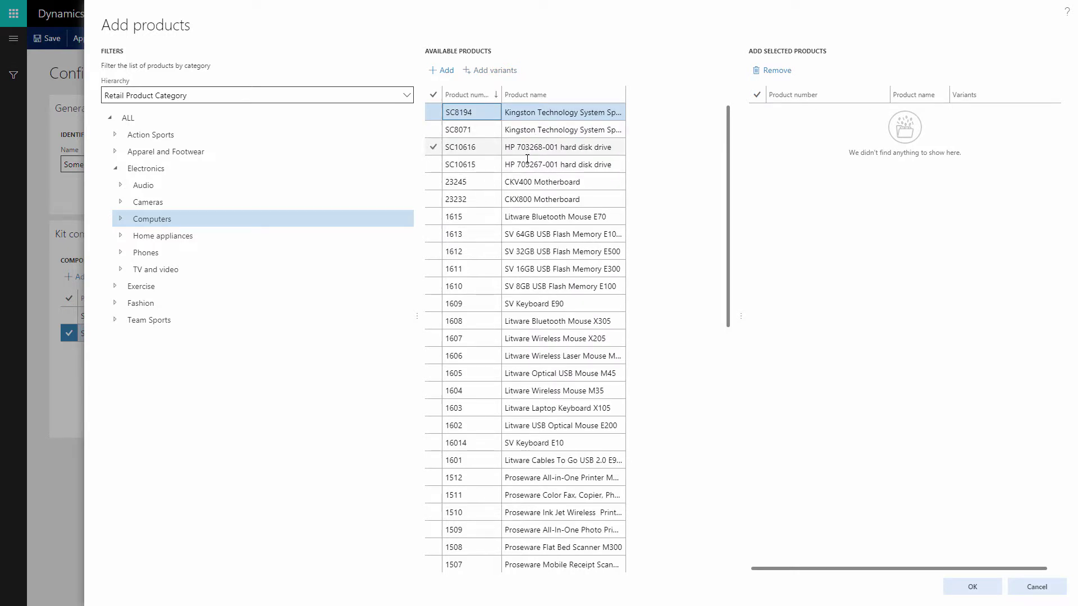
pyautogui.click(539, 165)
pyautogui.click(446, 72)
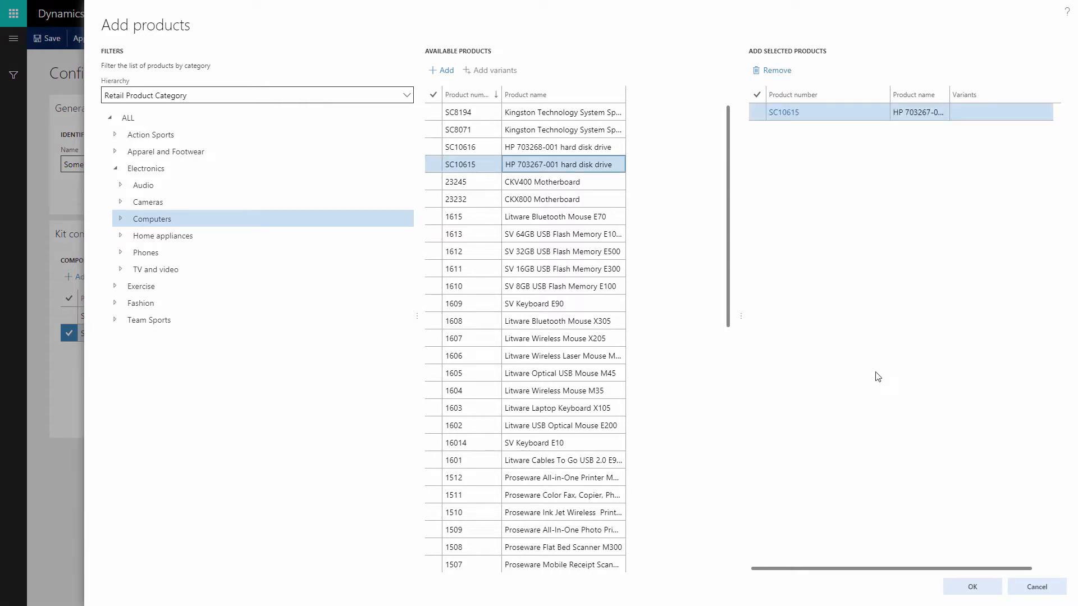
pyautogui.click(983, 588)
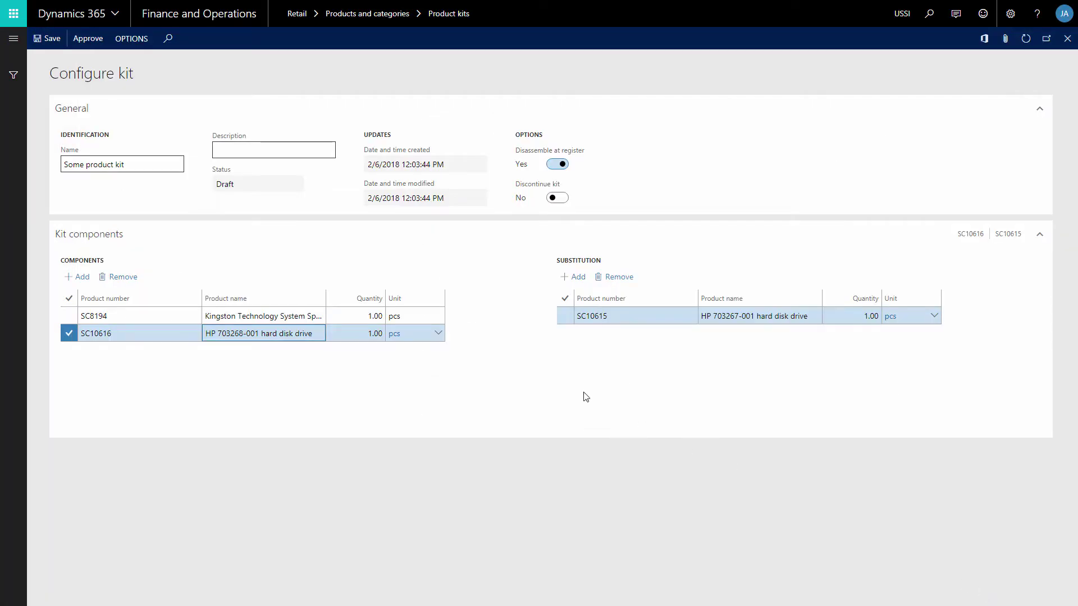
pyautogui.click(263, 317)
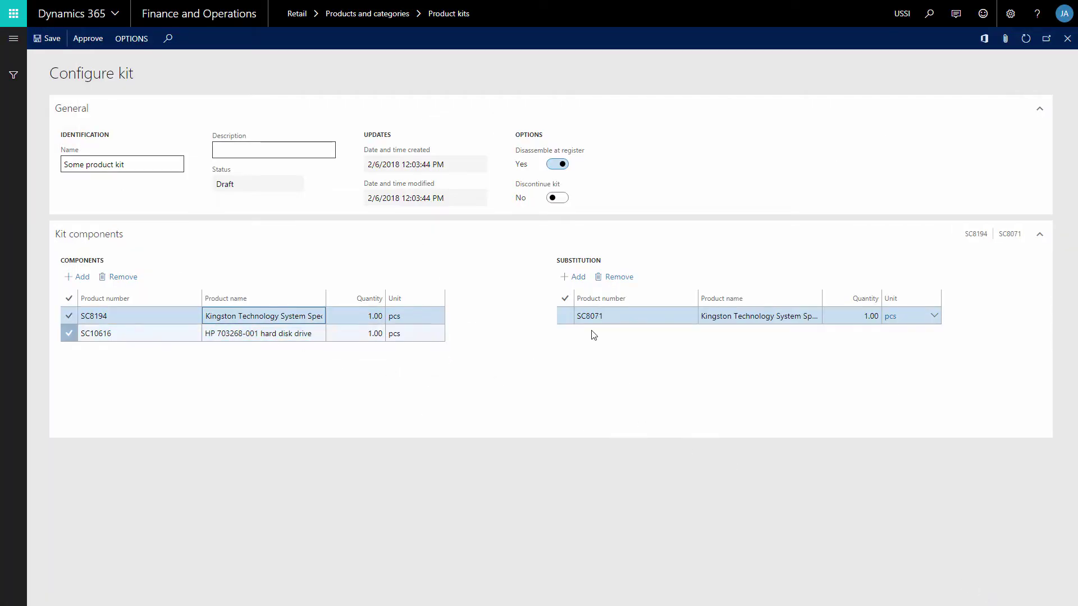
pyautogui.click(264, 333)
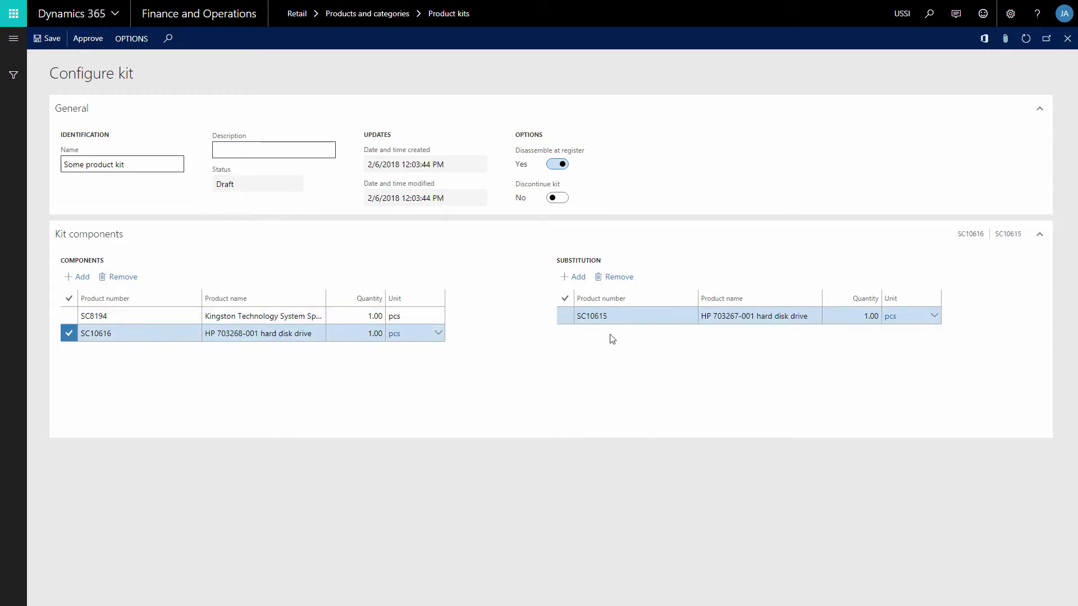
# - Approve the kit configuration, confirm with Yes, and return to product 453498's details
pyautogui.click(96, 46)
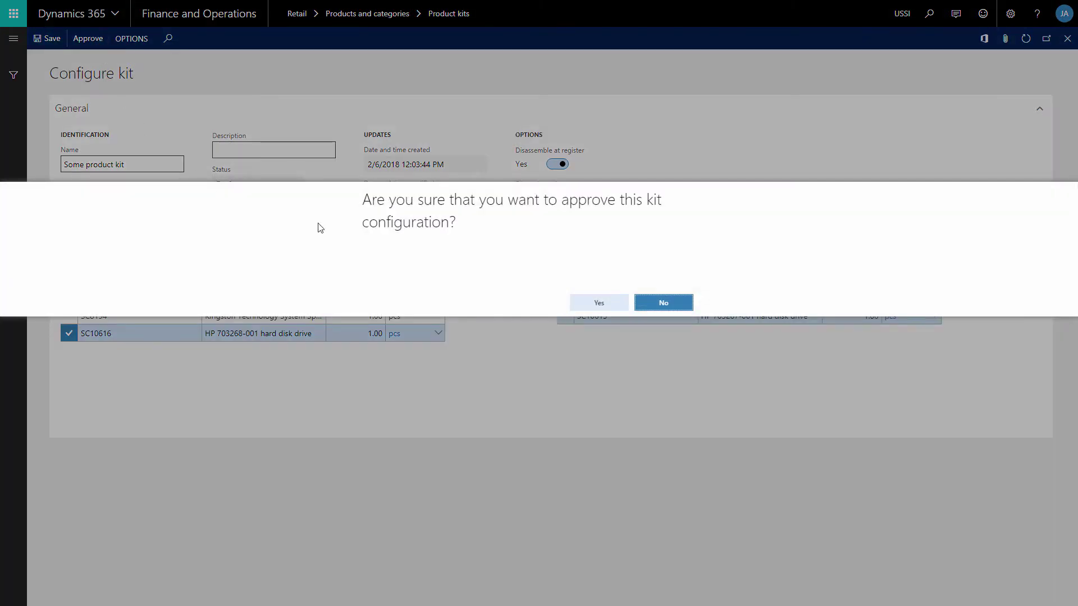
pyautogui.click(584, 306)
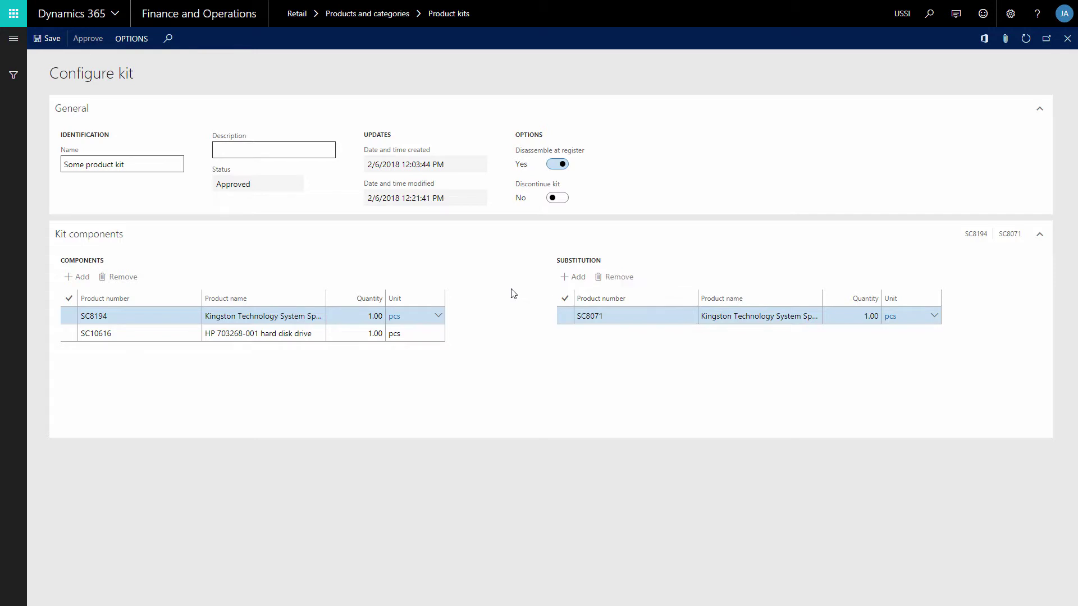
pyautogui.click(1067, 38)
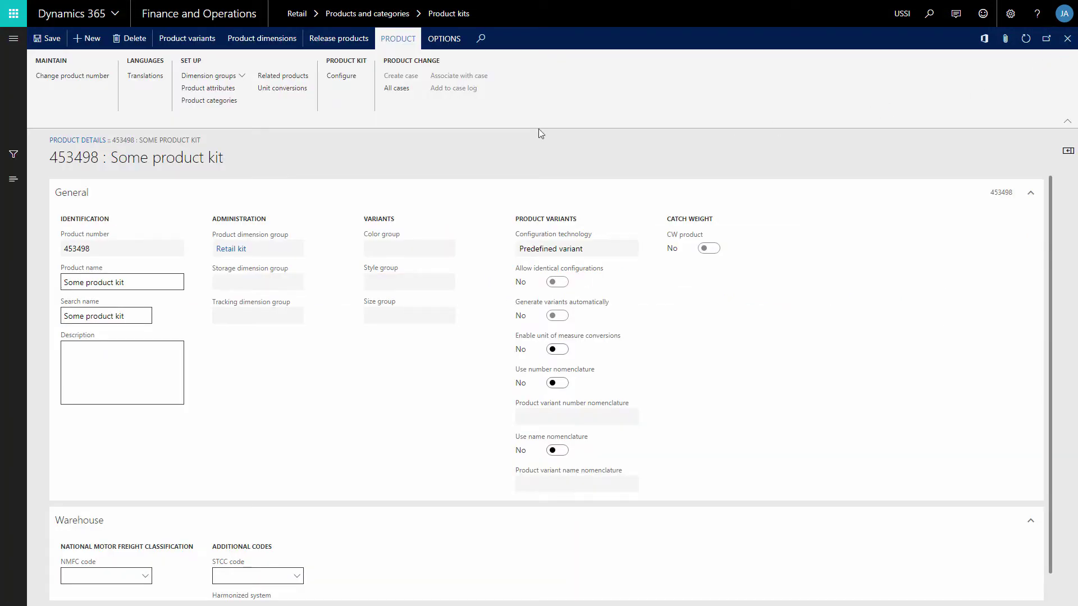
# - Launch the Release products wizard for kit 453498
pyautogui.click(334, 38)
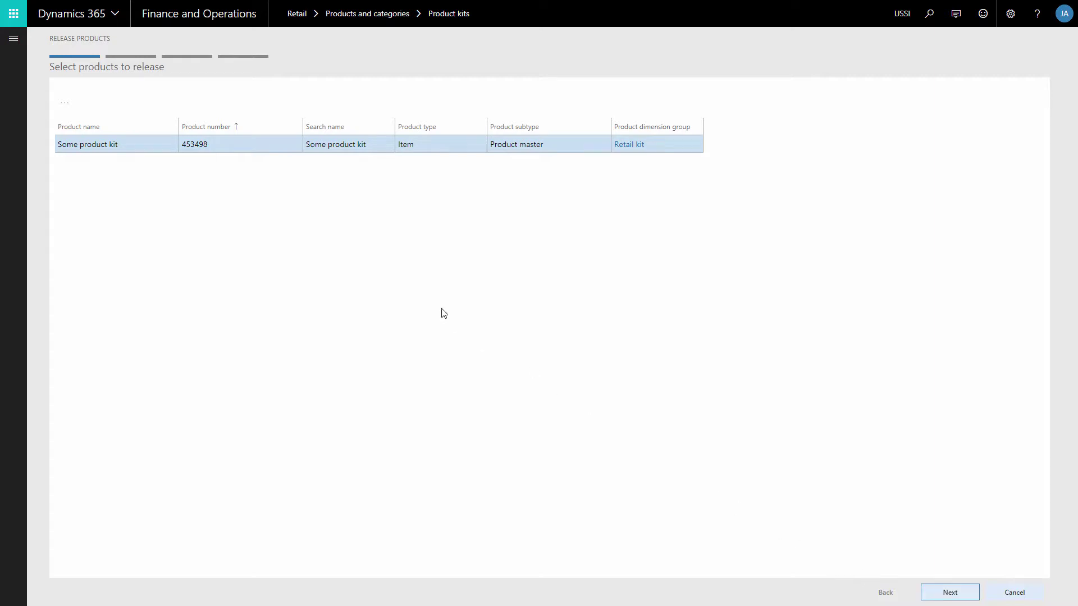
# - Release kit 453498 and its variants to company USSI, Contoso Consulting USA
pyautogui.click(945, 592)
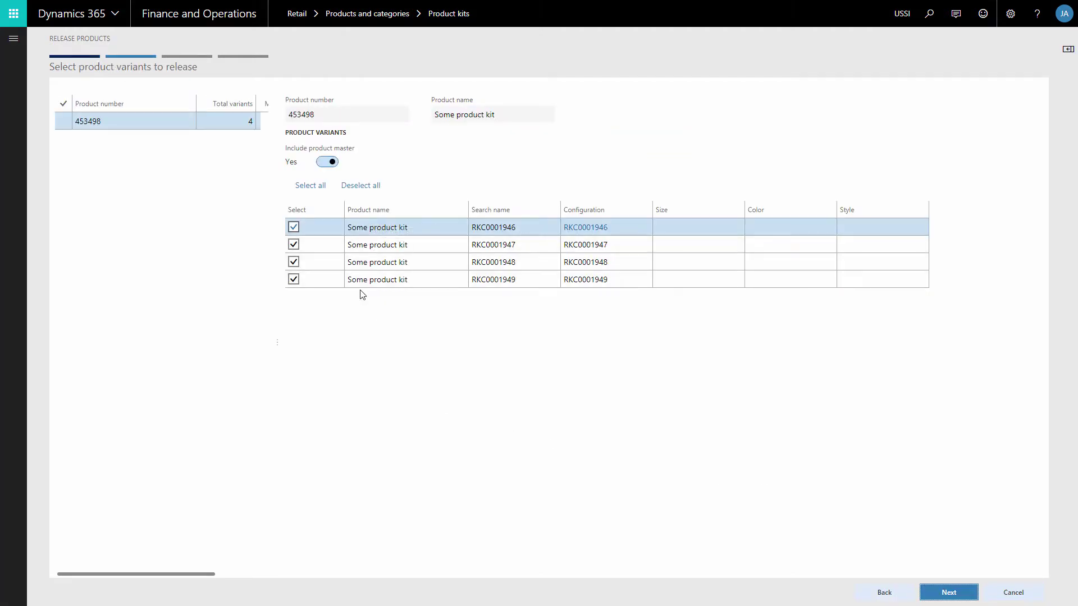
pyautogui.click(964, 593)
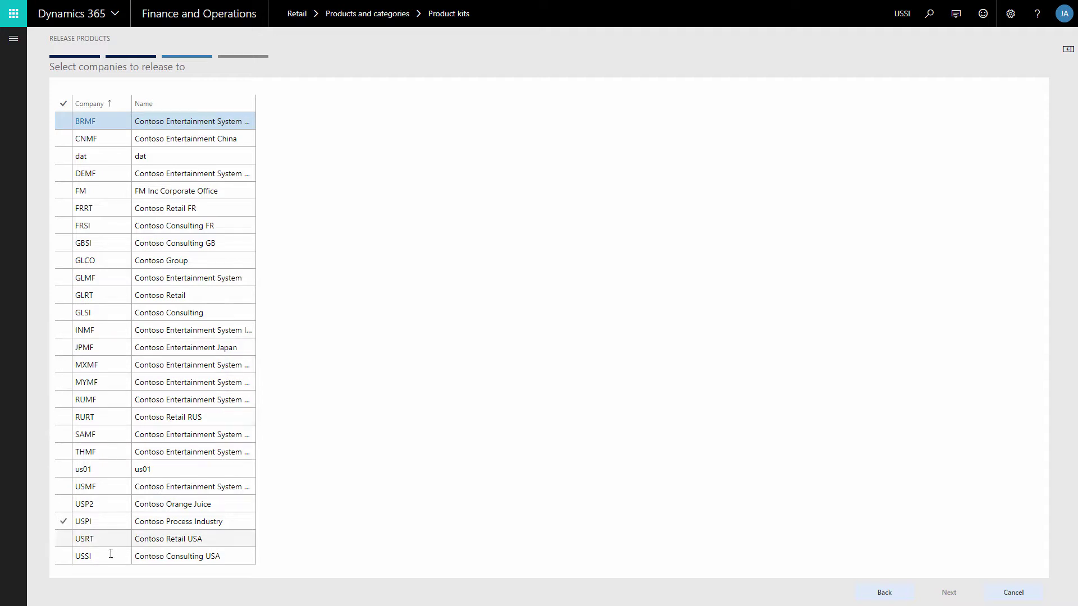
pyautogui.click(94, 559)
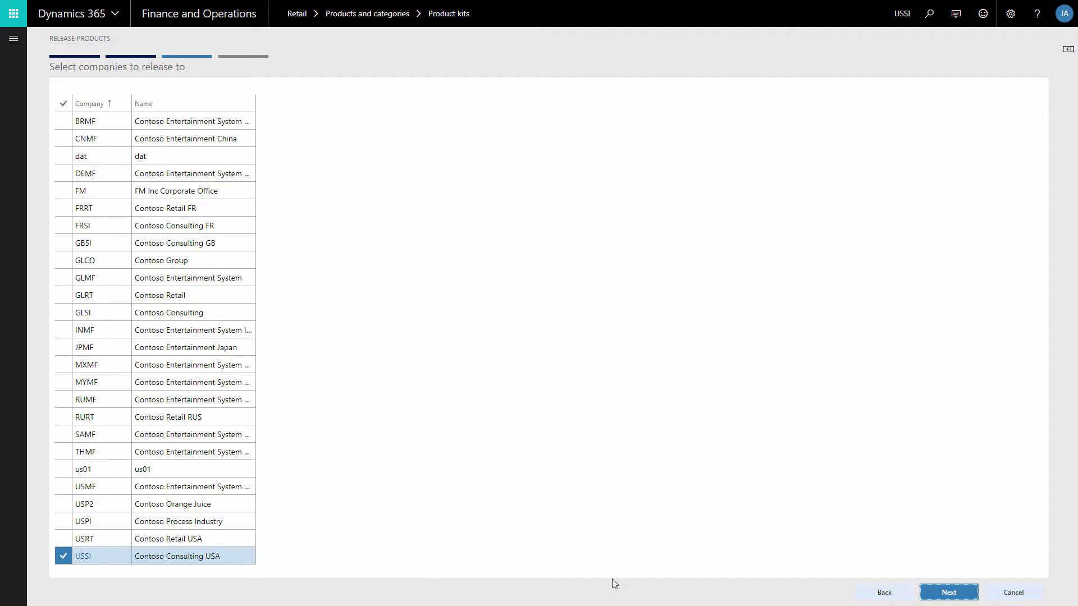
pyautogui.click(948, 593)
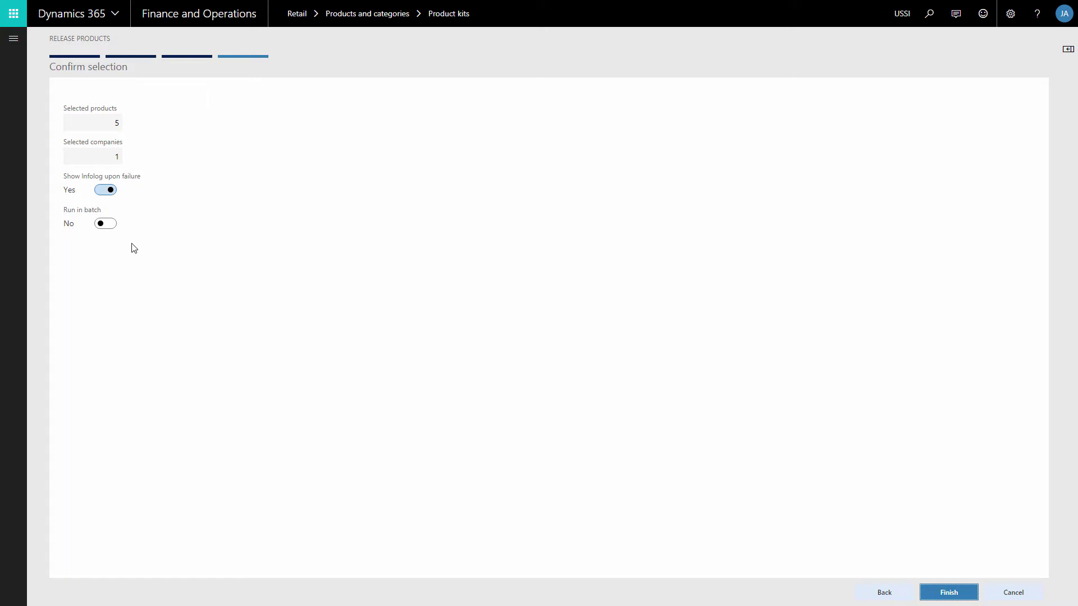
pyautogui.click(943, 596)
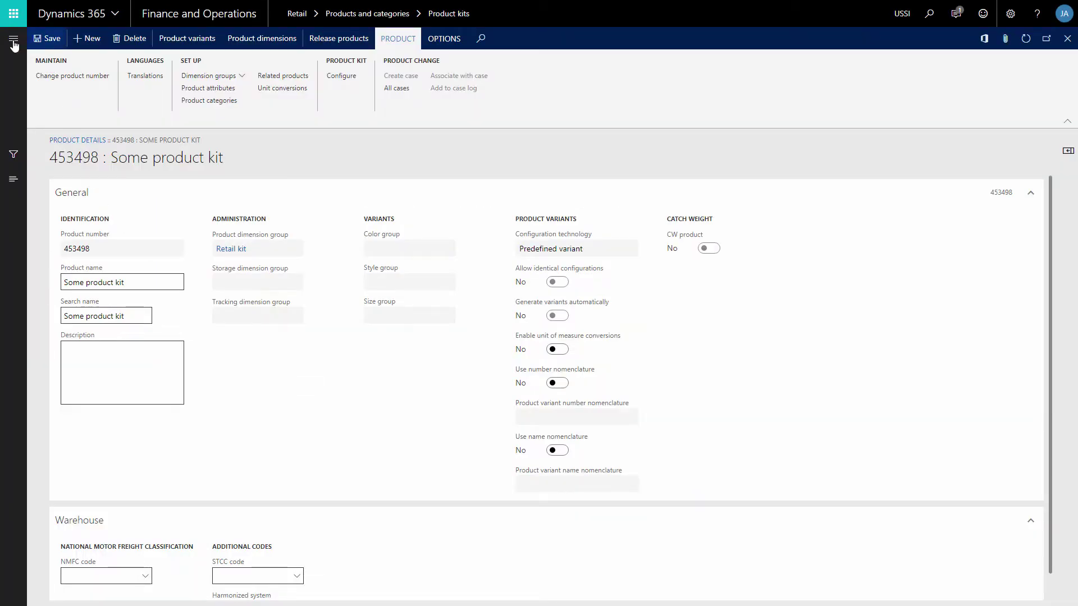
pyautogui.click(14, 43)
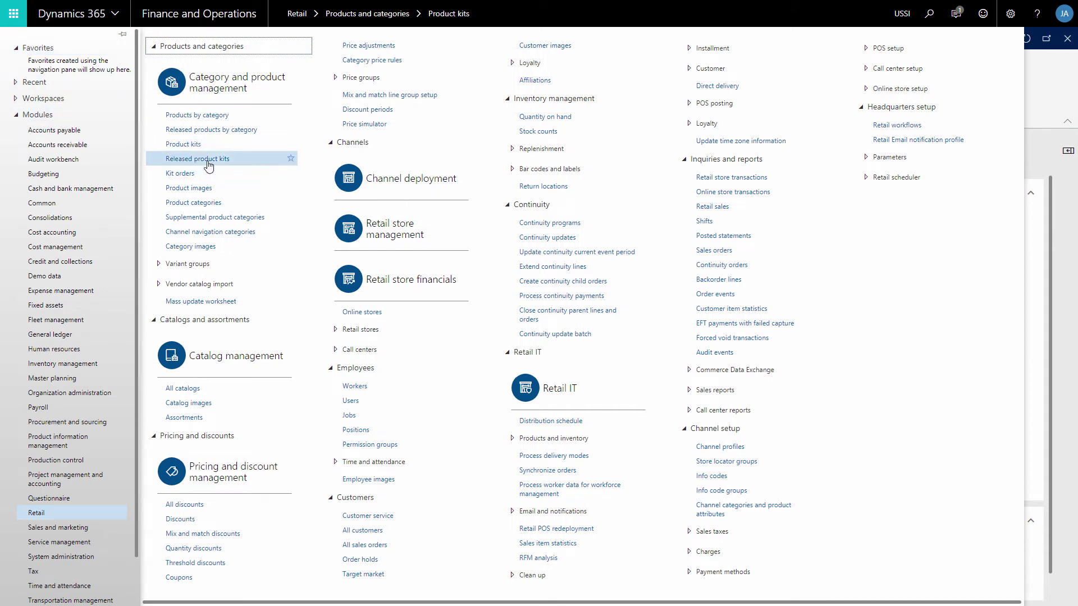
# - Open Released product kits, select 453498 Some product kit, and open its Configure kit page
pyautogui.click(207, 161)
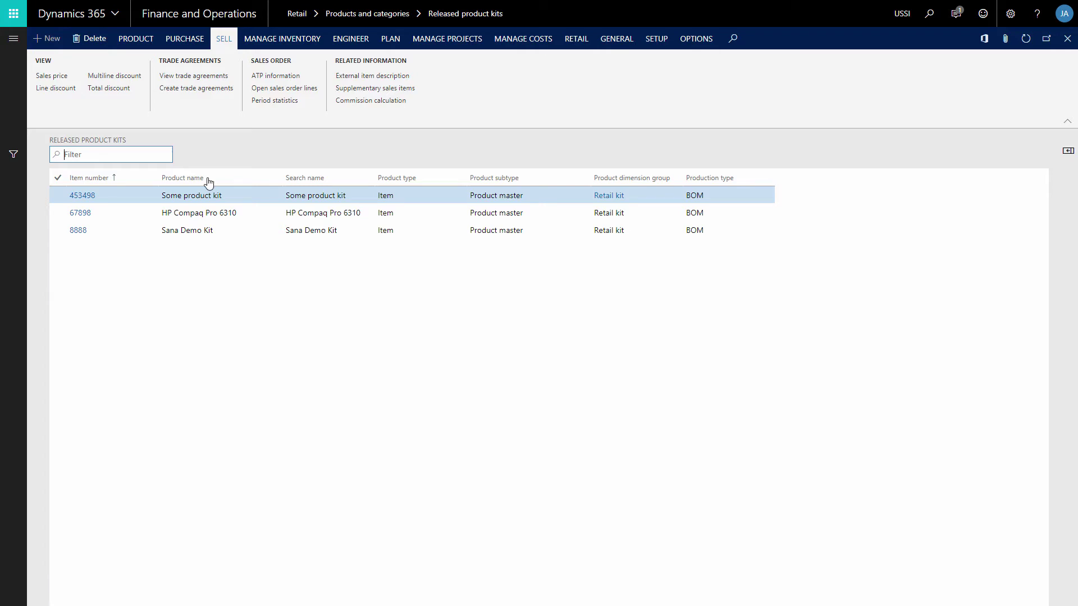
pyautogui.click(210, 195)
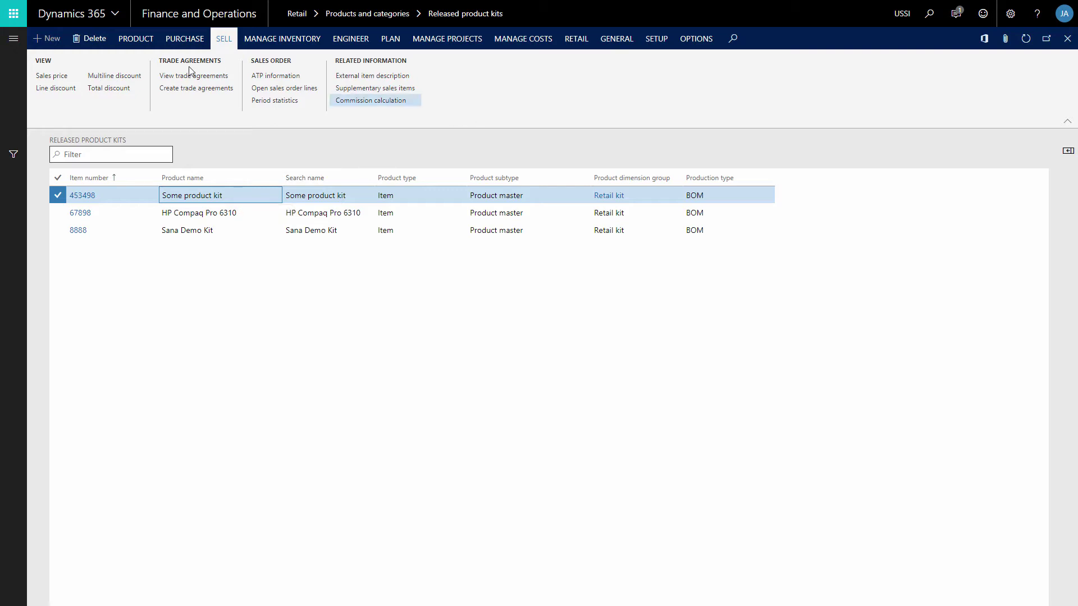
pyautogui.click(135, 38)
pyautogui.click(486, 77)
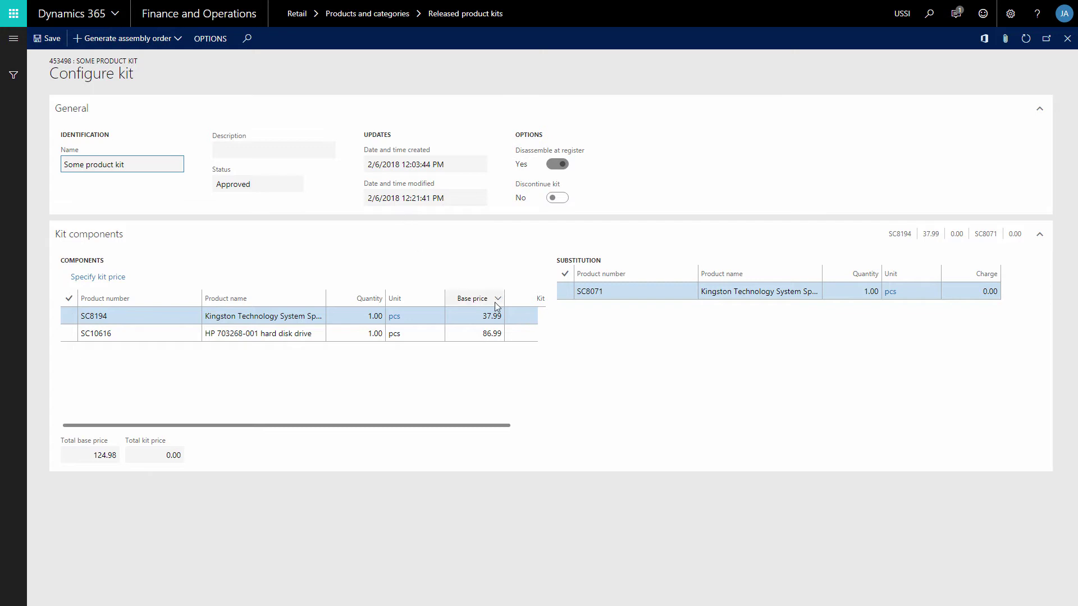
# - Check the base and kit prices of components SC10616 and SC8194, cancelling Specify kit price unchanged
pyautogui.click(481, 333)
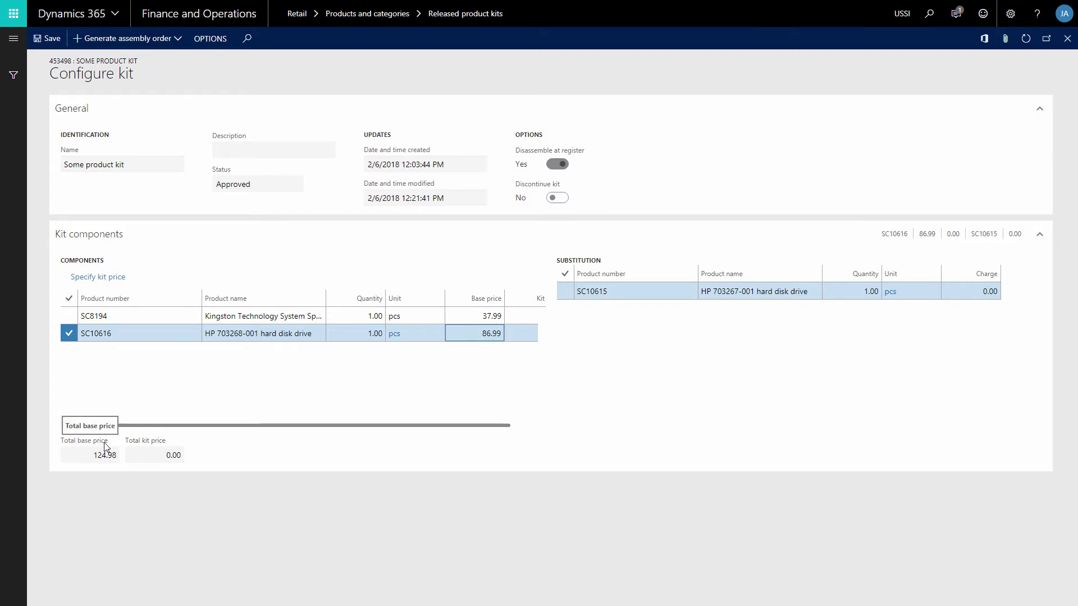
pyautogui.click(476, 427)
pyautogui.moveTo(474, 427)
pyautogui.mouseDown()
pyautogui.moveTo(486, 426)
pyautogui.moveTo(475, 427)
pyautogui.mouseUp()
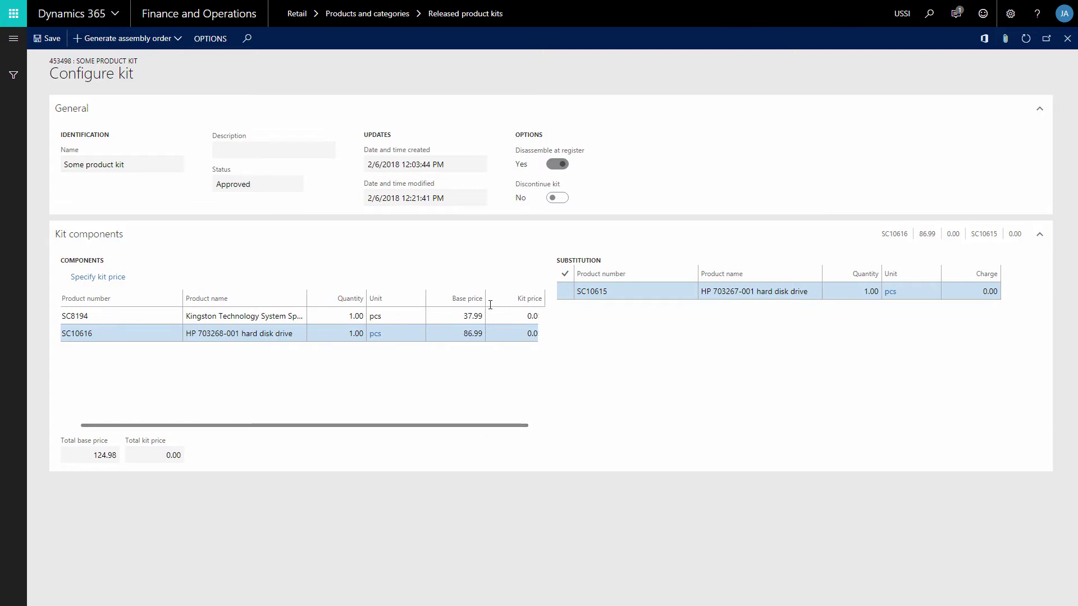
pyautogui.click(508, 319)
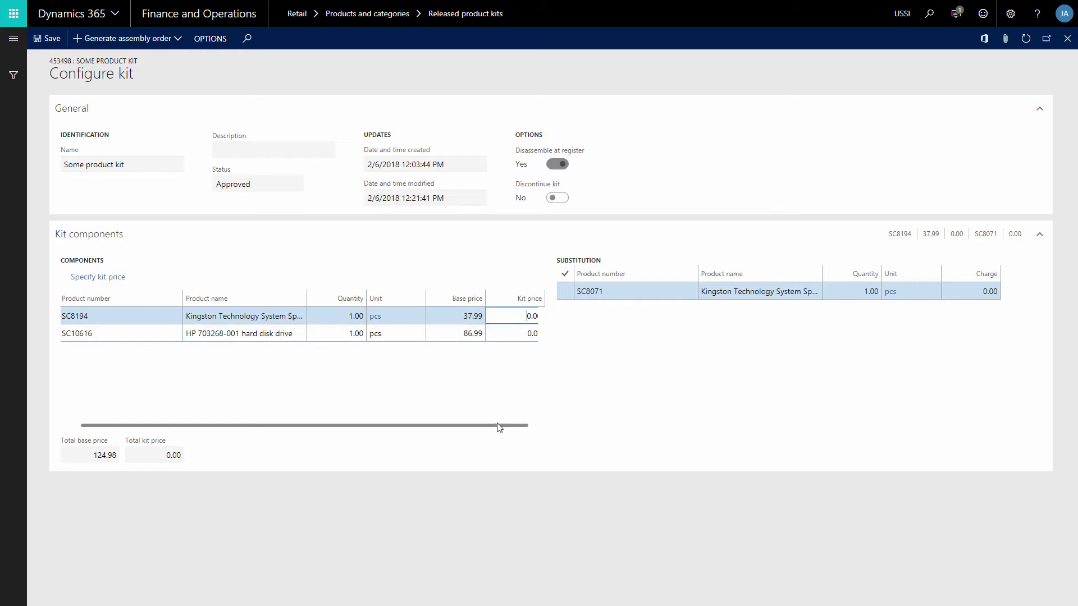
pyautogui.moveTo(498, 427); pyautogui.dragTo(512, 426)
pyautogui.click(506, 336)
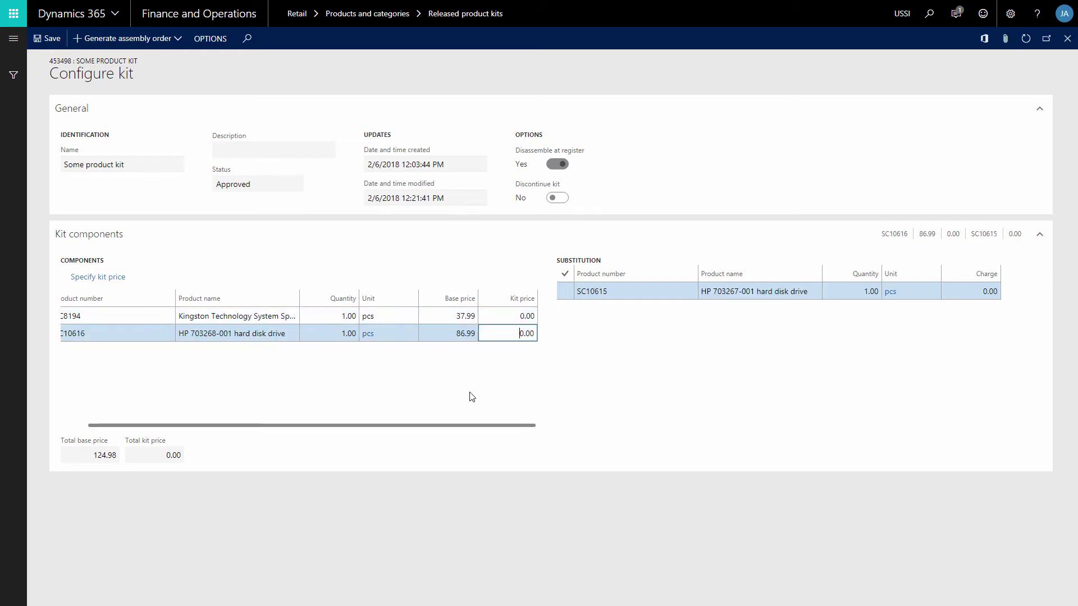
pyautogui.click(118, 284)
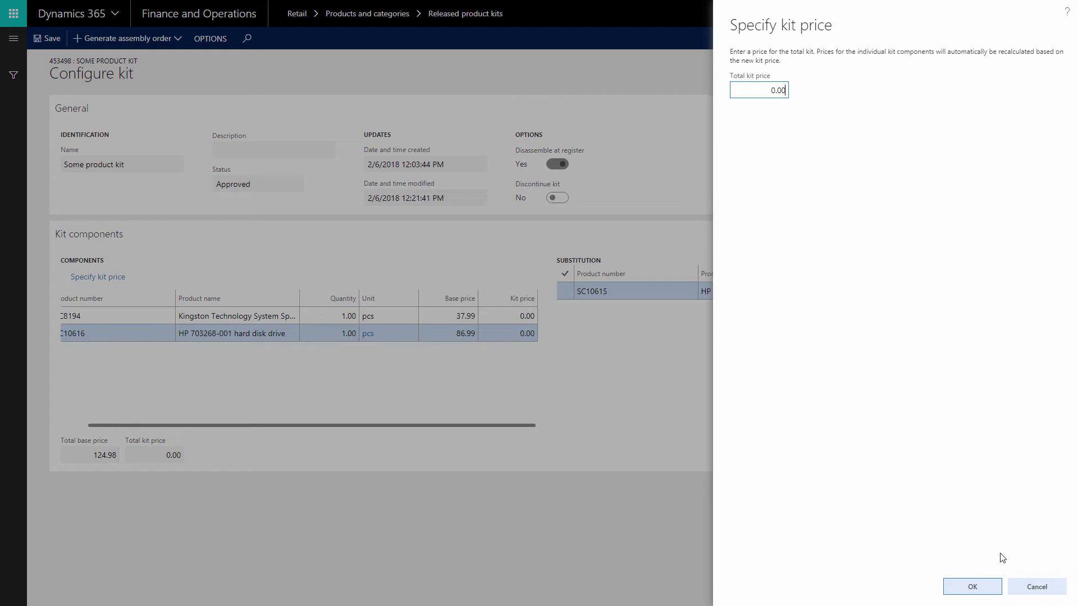
pyautogui.click(1037, 587)
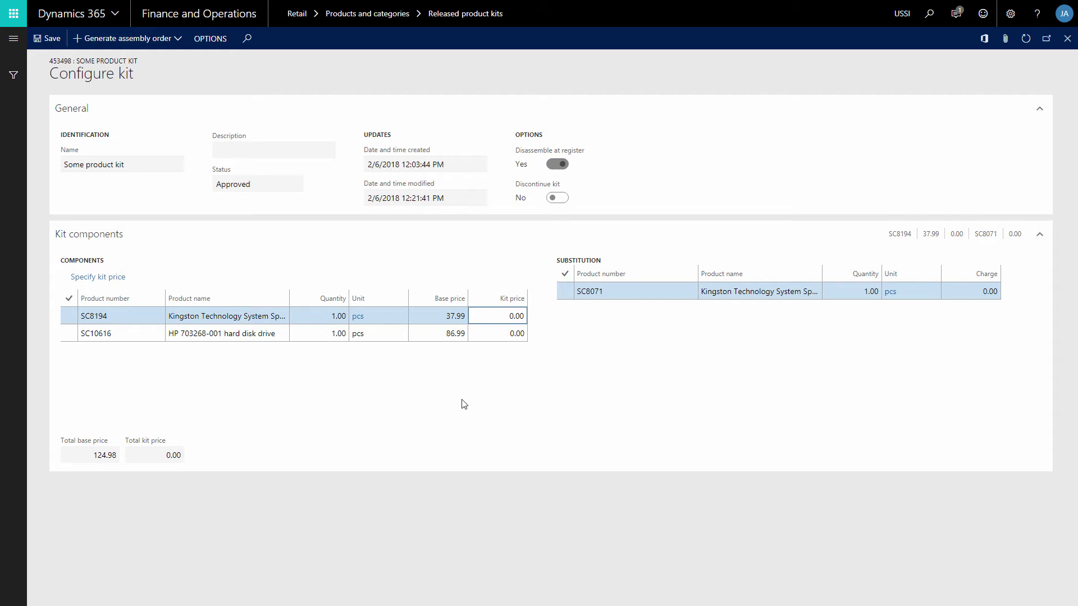
# - Check the charges of substitutes SC8071 and SC10615, leaving them at 0.00, and close Configure kit
pyautogui.click(627, 293)
pyautogui.click(960, 292)
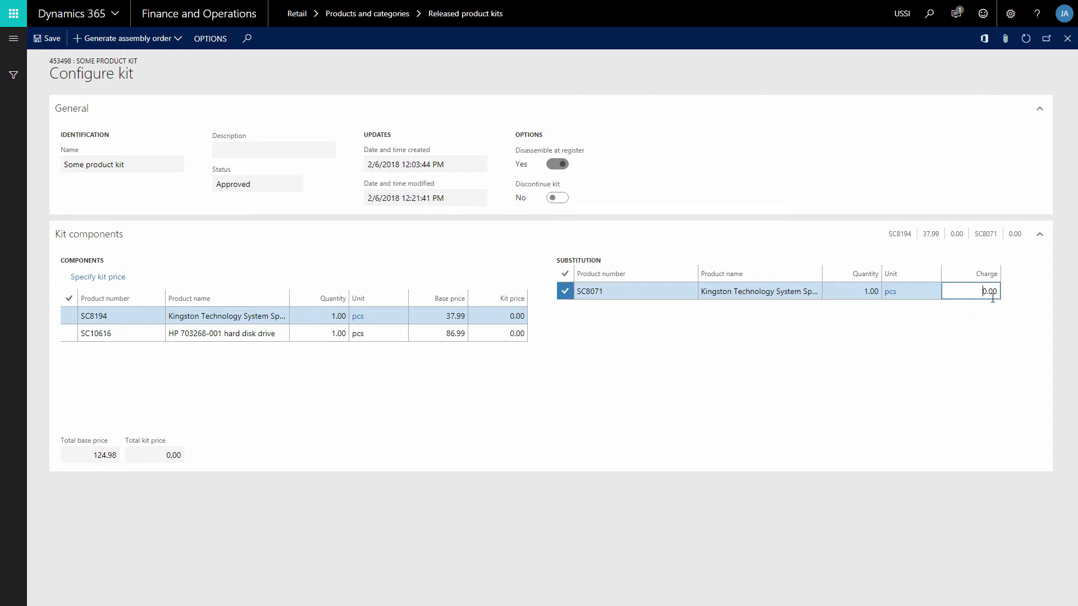
pyautogui.click(135, 334)
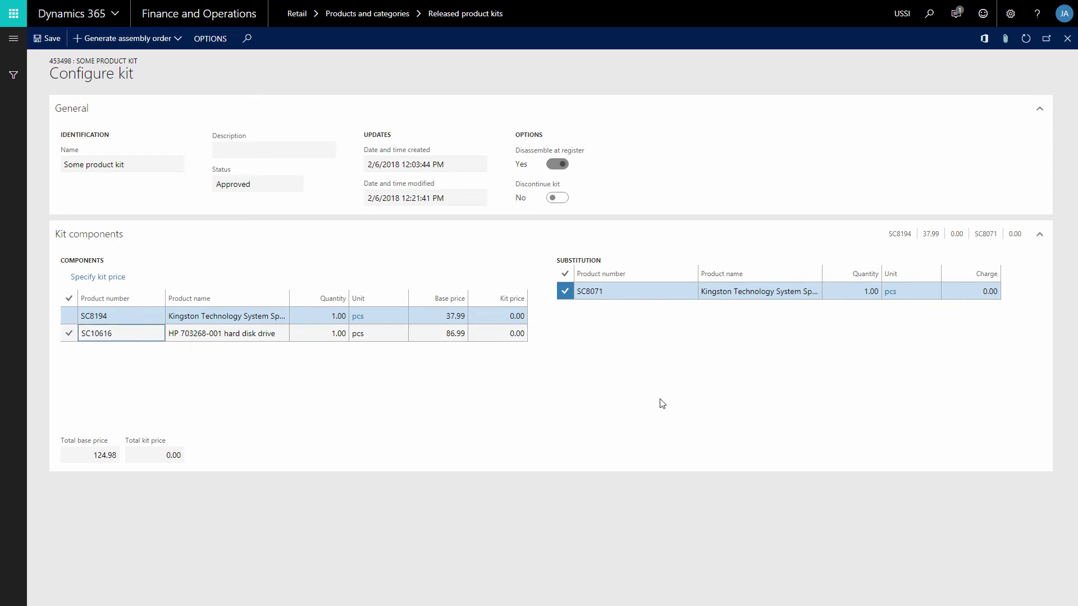
pyautogui.click(971, 293)
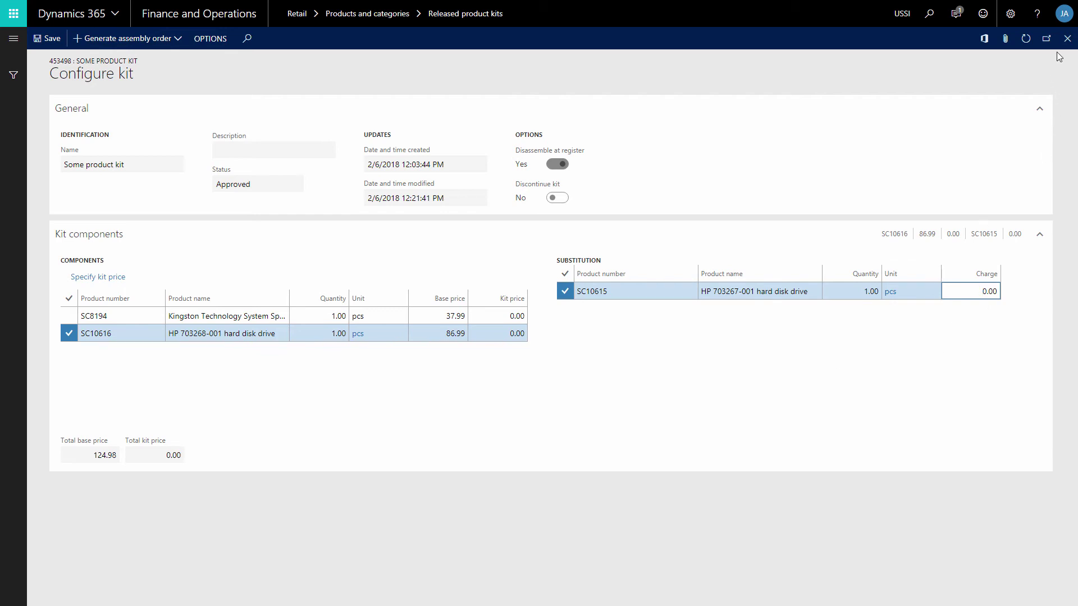
pyautogui.click(1015, 79)
pyautogui.press('Escape')
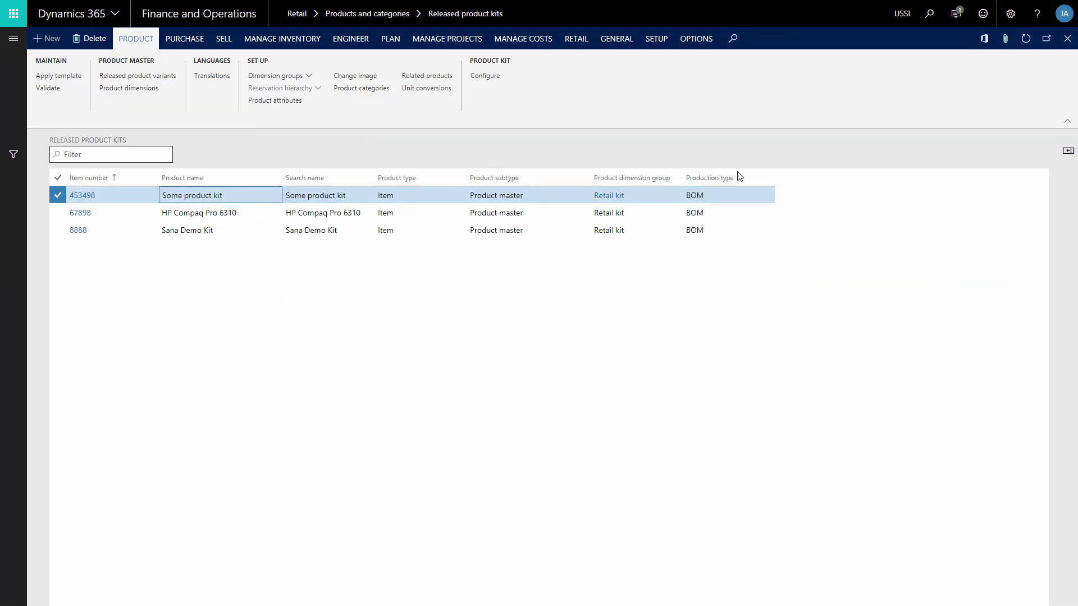
# - Review kit configurations RKC0001946 through RKC0001949 in Product dimensions, then return to kit 453498's details
pyautogui.click(124, 89)
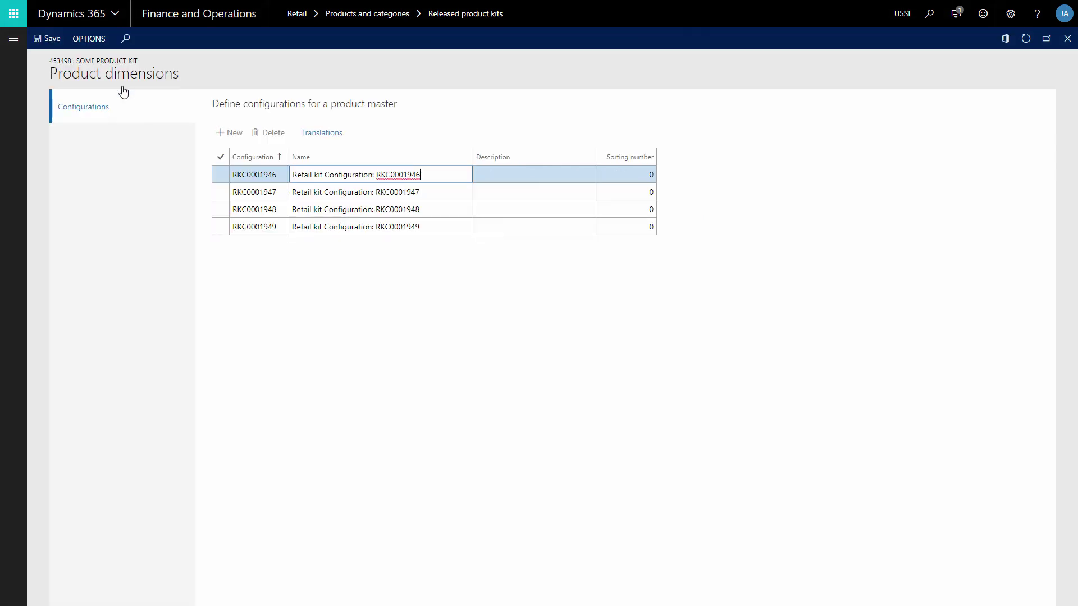
pyautogui.click(332, 192)
pyautogui.click(335, 210)
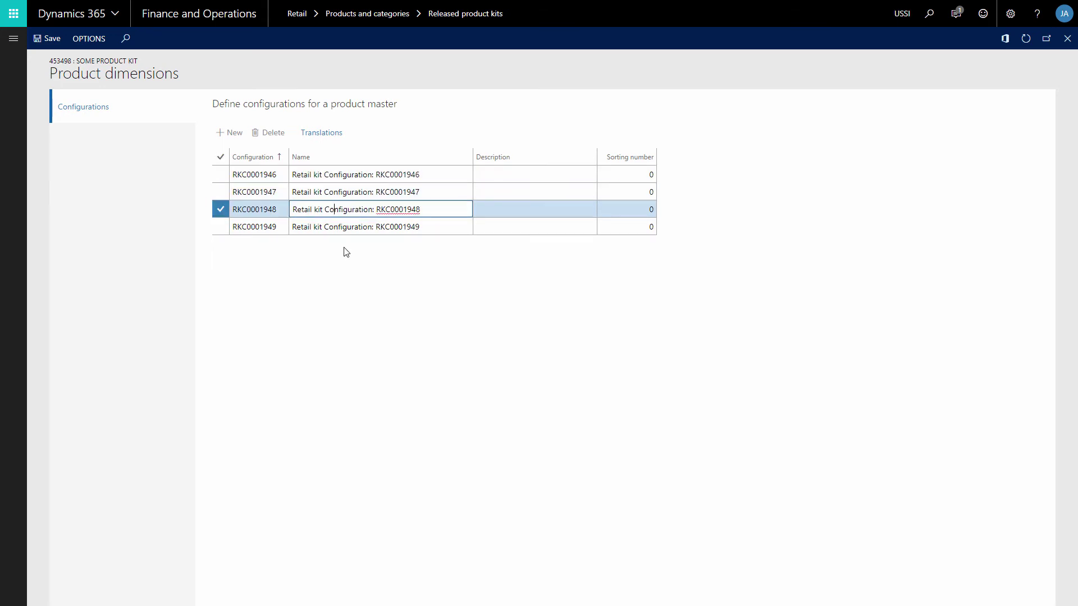
pyautogui.click(347, 227)
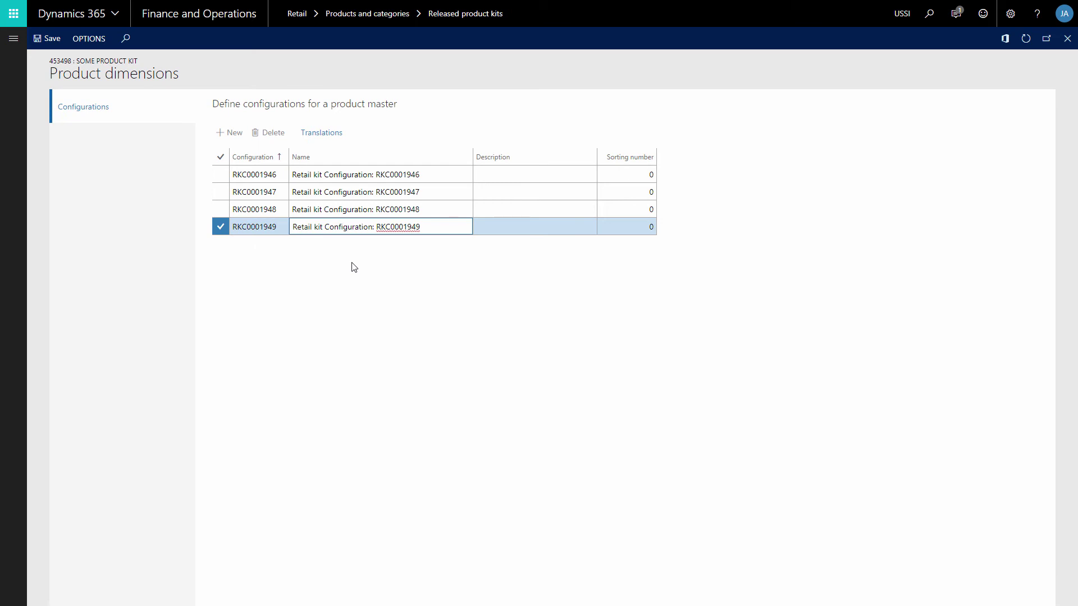
pyautogui.click(335, 166)
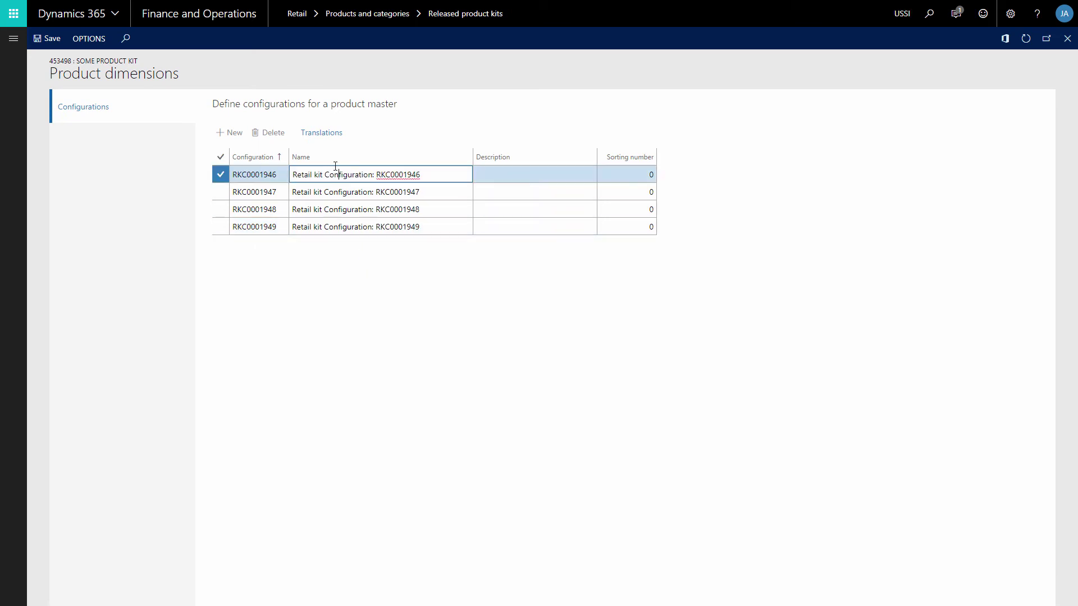
pyautogui.click(327, 148)
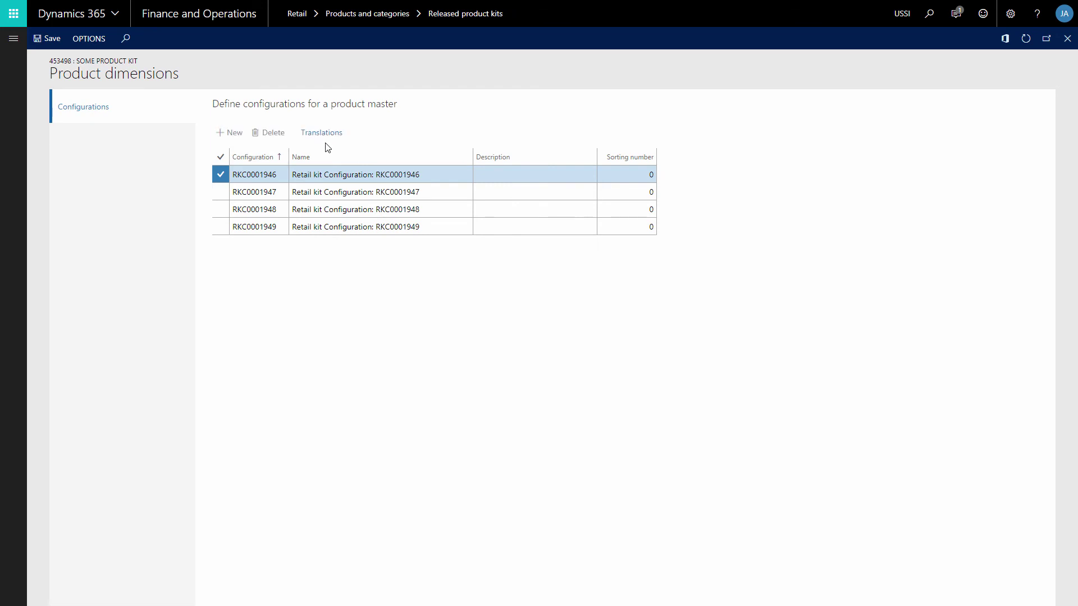
pyautogui.click(326, 174)
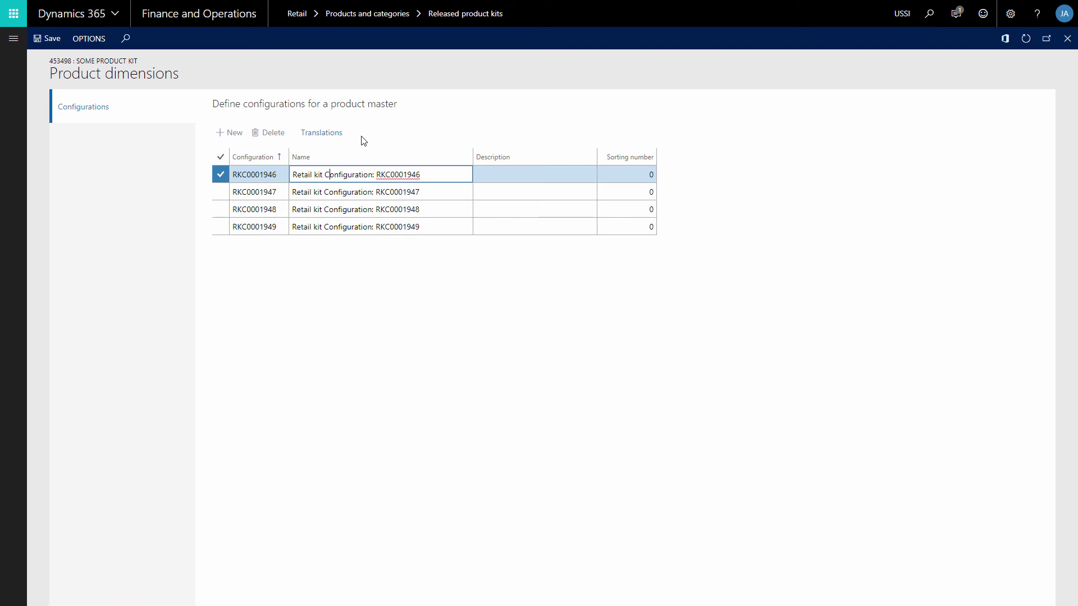
pyautogui.press('Escape')
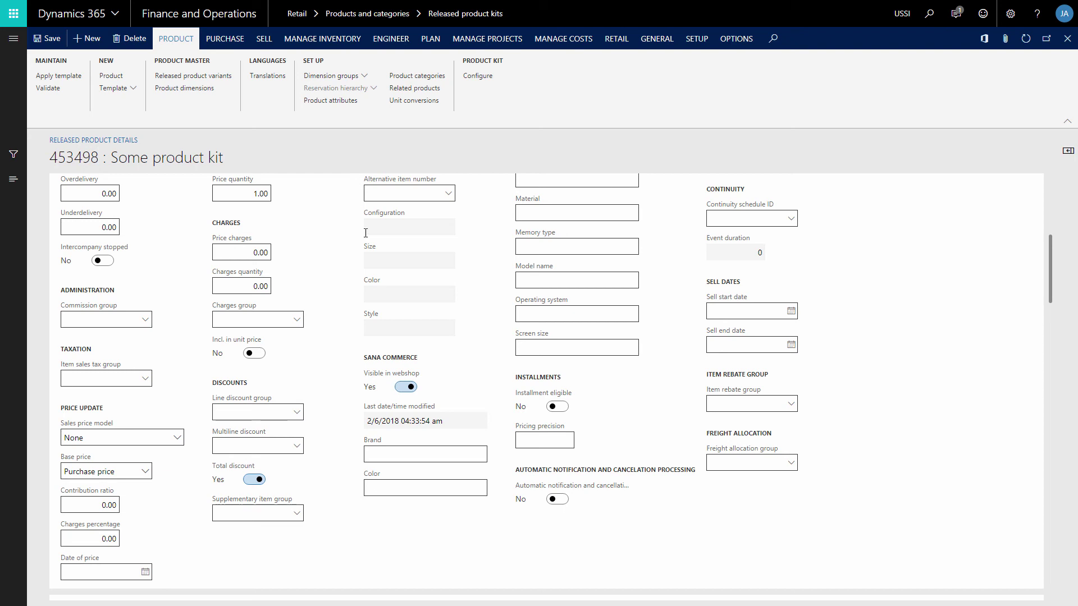
pyautogui.scroll(2, 338, 248)
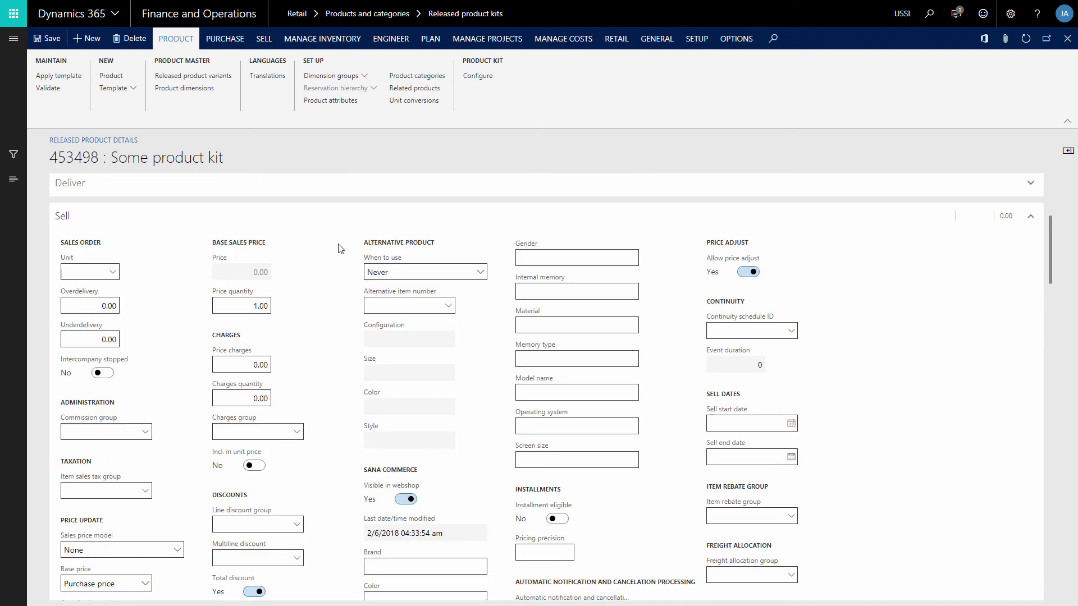